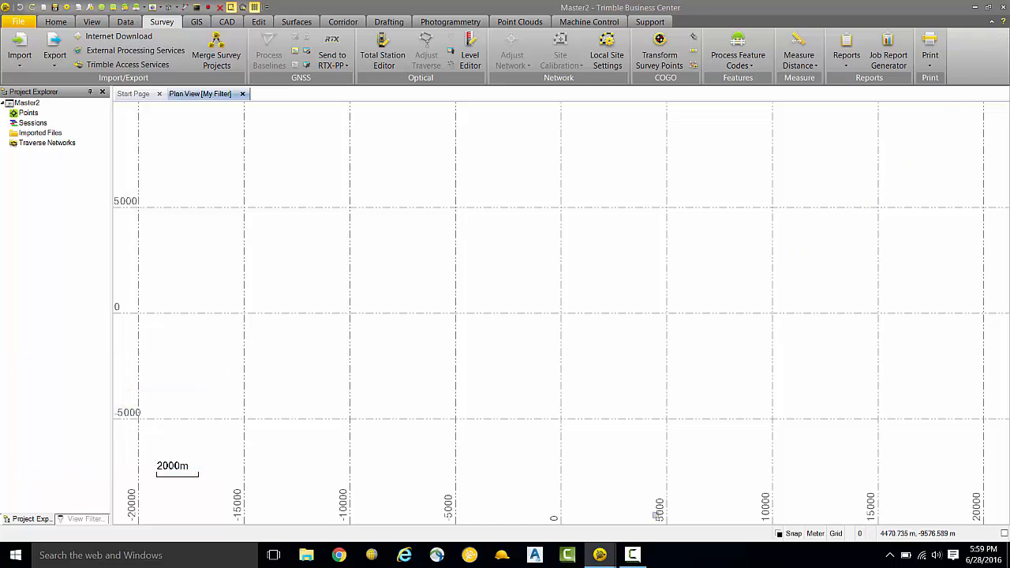
Step: Switch to the Topo2 project and change the Point ID of communication manhole point 452aa to 452-1
{"action": "mouse_move", "coordinate": [611, 557]}
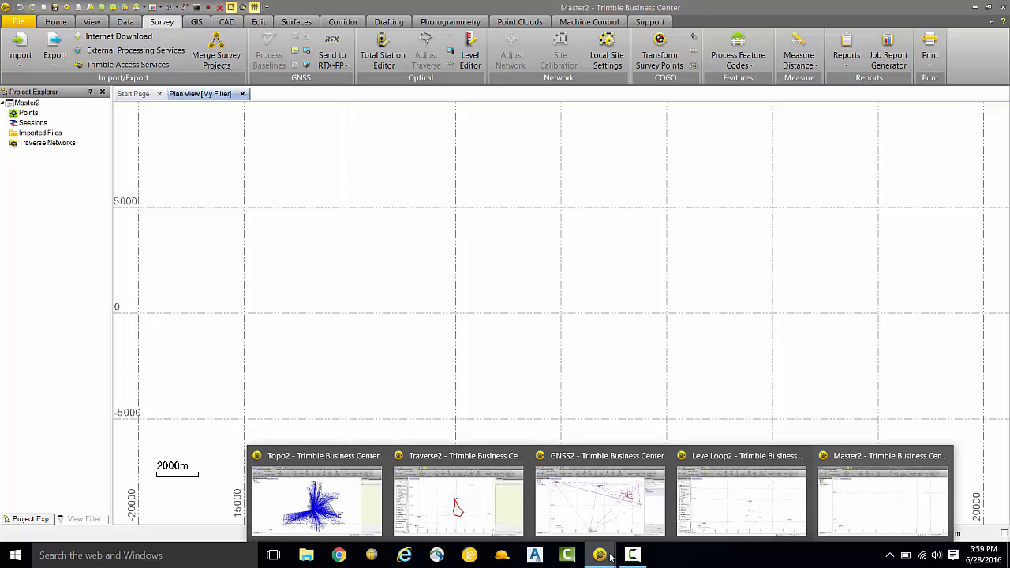
{"action": "left_click", "coordinate": [352, 473]}
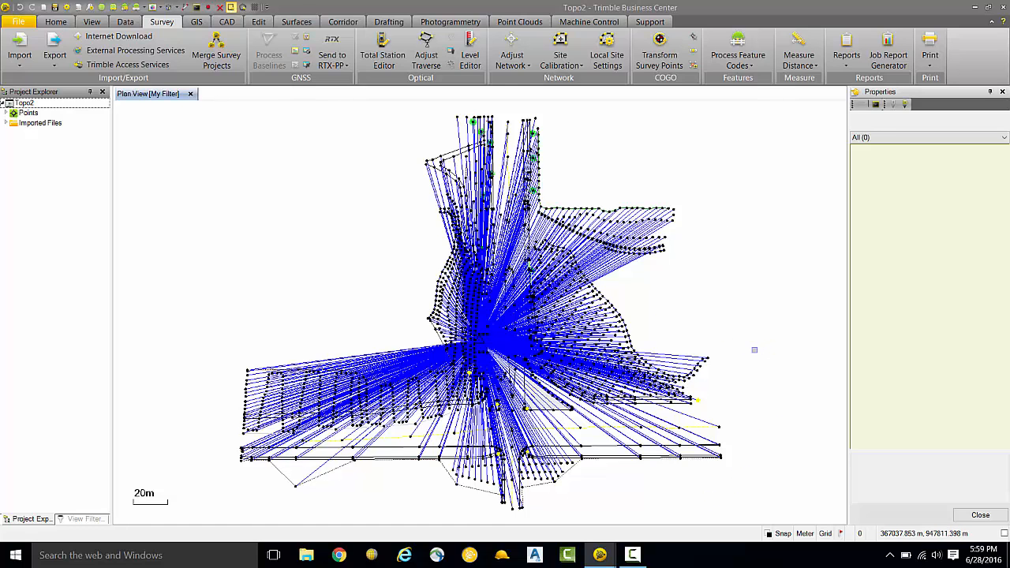
{"action": "left_click_drag", "start_coordinate": [666, 328], "coordinate": [675, 291]}
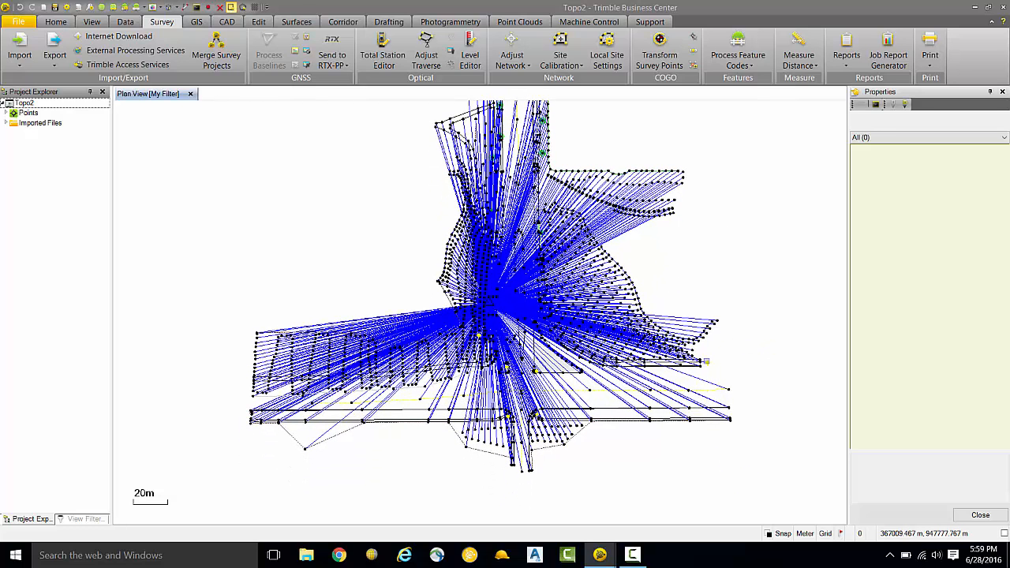
{"action": "scroll", "coordinate": [707, 363], "scroll_direction": "up", "scroll_amount": 2}
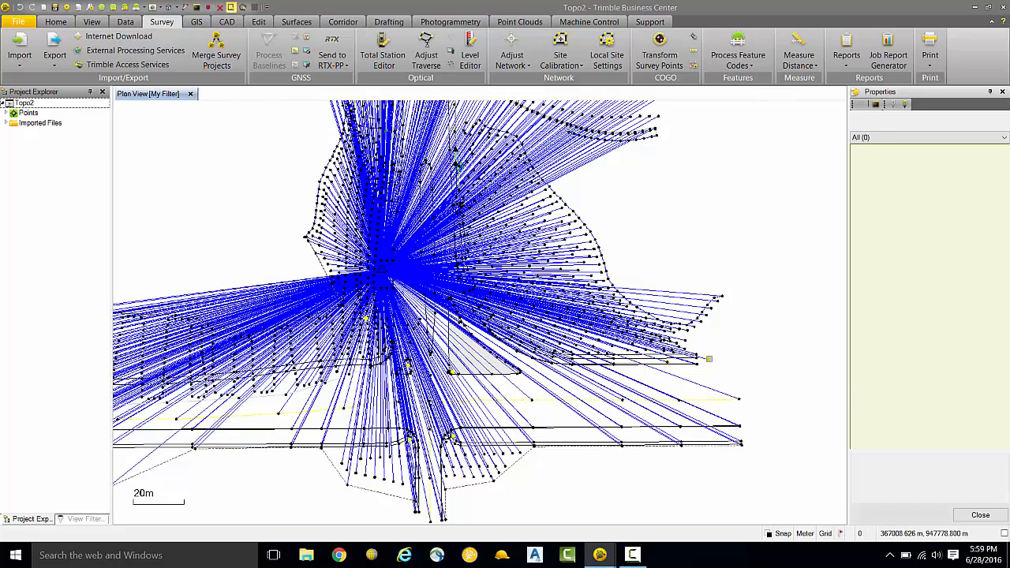
{"action": "left_click", "coordinate": [726, 383]}
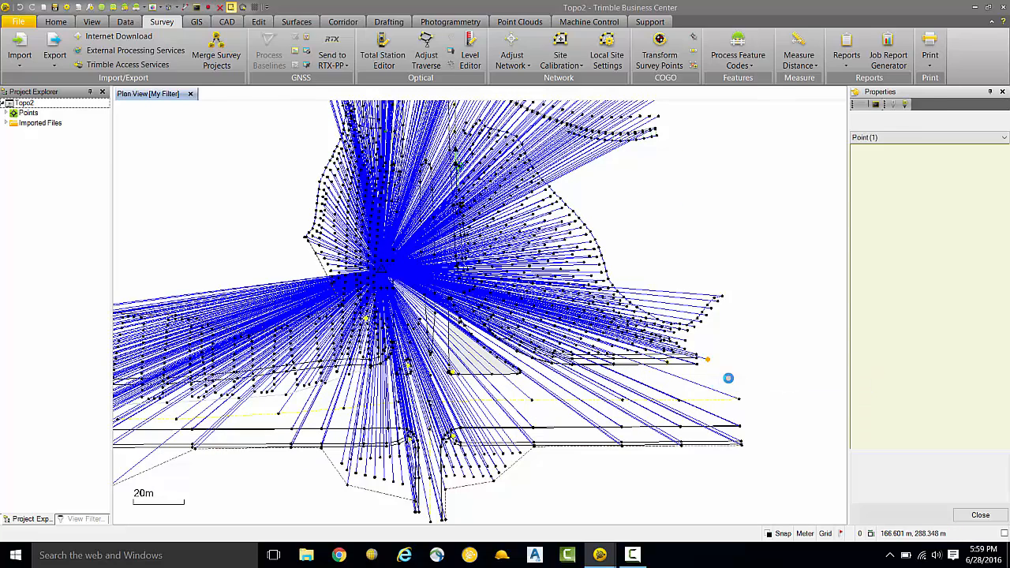
{"action": "left_click", "coordinate": [954, 162]}
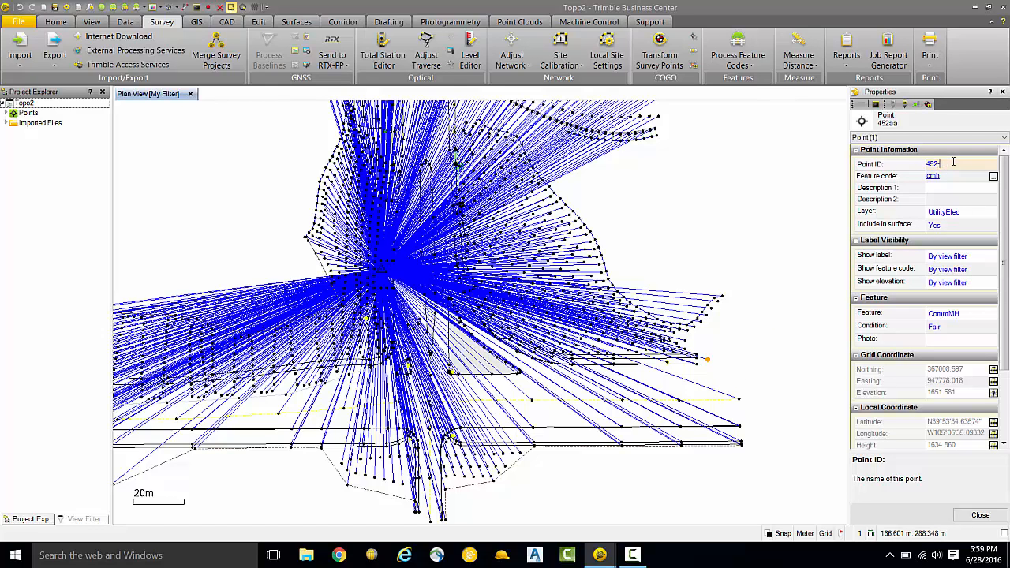
{"action": "key", "text": "Return"}
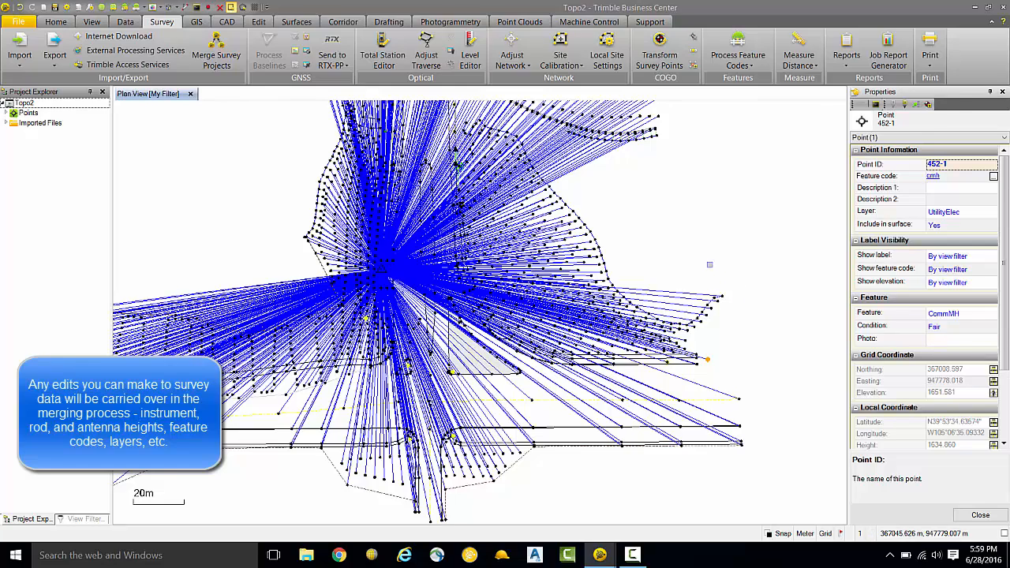
Step: Set the From Height of vector V1 to 2.5 in the Vector Spreadsheet and return to the Plan View
{"action": "left_click_drag", "start_coordinate": [710, 267], "coordinate": [784, 271]}
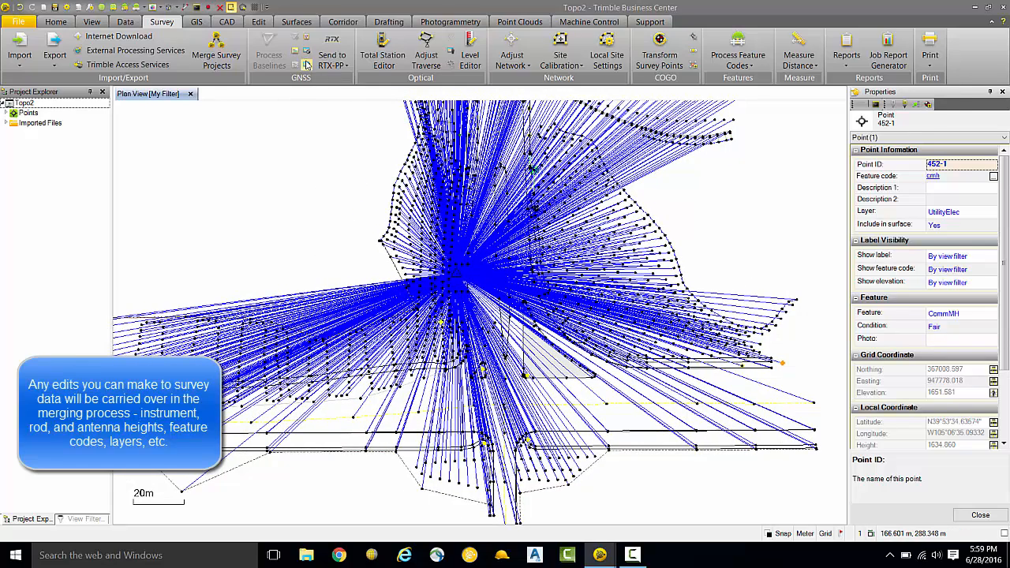
{"action": "left_click", "coordinate": [307, 64]}
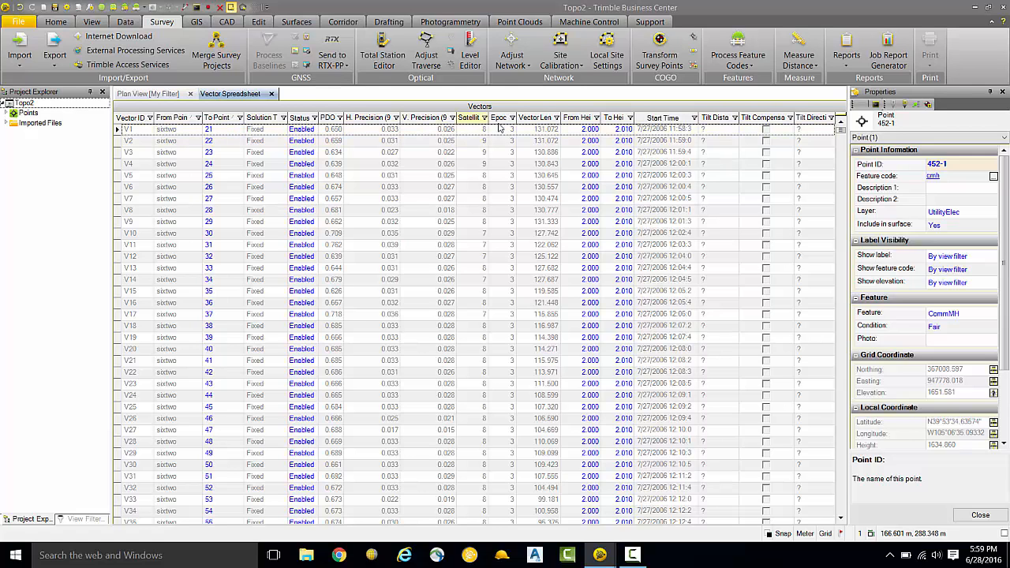
{"action": "left_click", "coordinate": [584, 129]}
{"action": "double_click", "coordinate": [591, 129]}
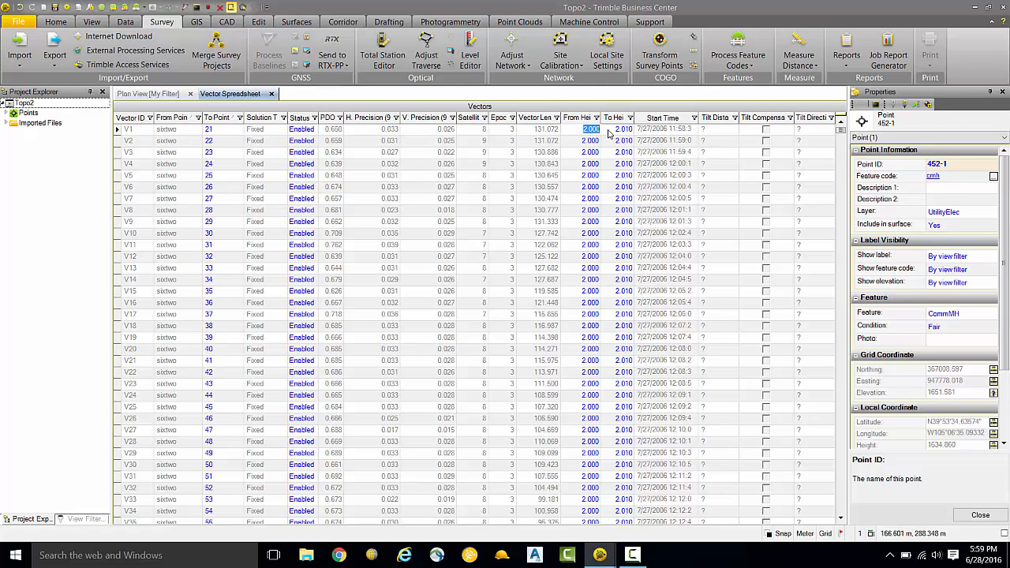
{"action": "type", "text": "2.5"}
{"action": "key", "text": "Return"}
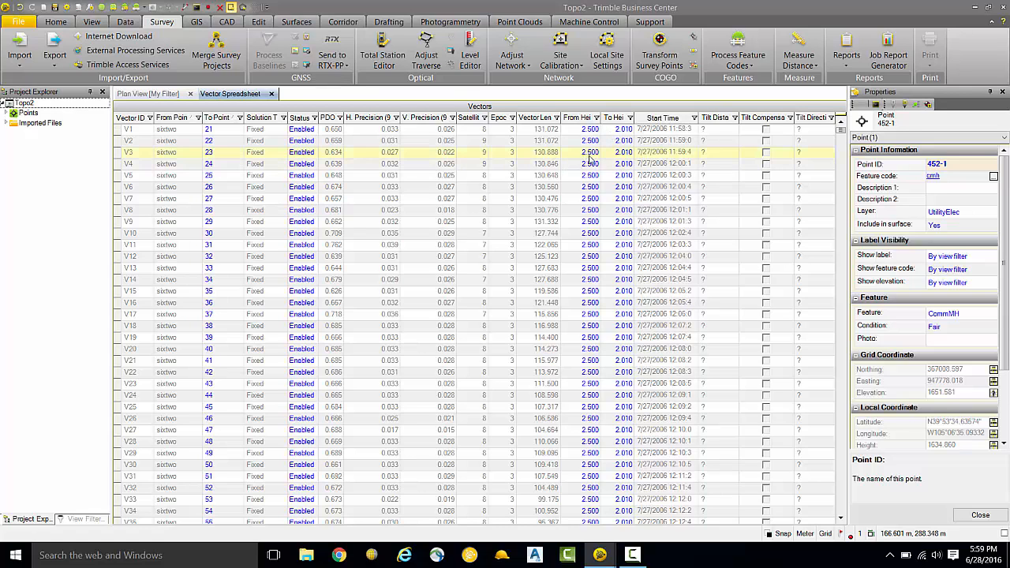
{"action": "left_click", "coordinate": [179, 94]}
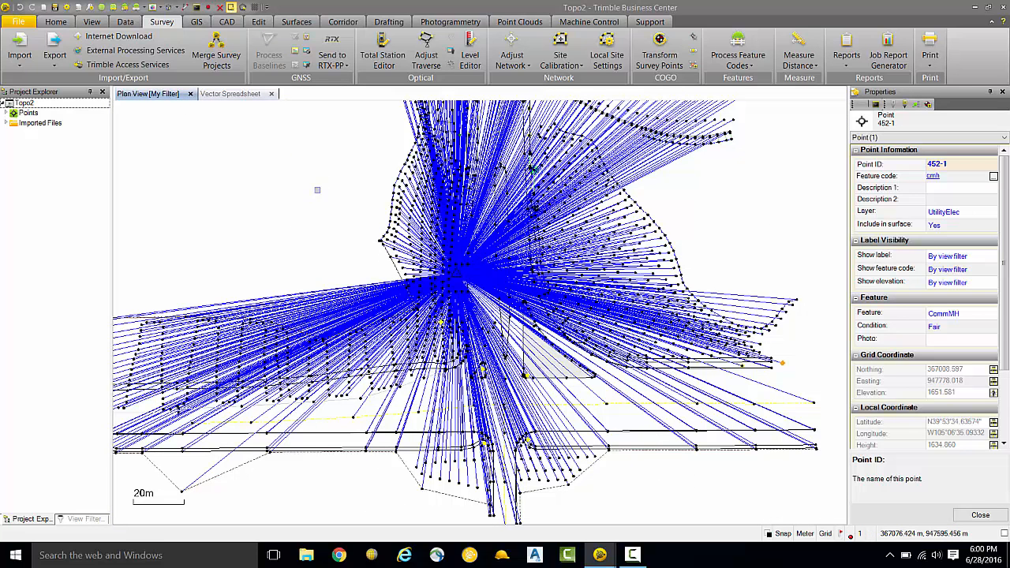
Step: Switch to the Traverse2 project and view the properties of the traverse fieldcheck (filloop.jxl)
{"action": "mouse_move", "coordinate": [600, 555]}
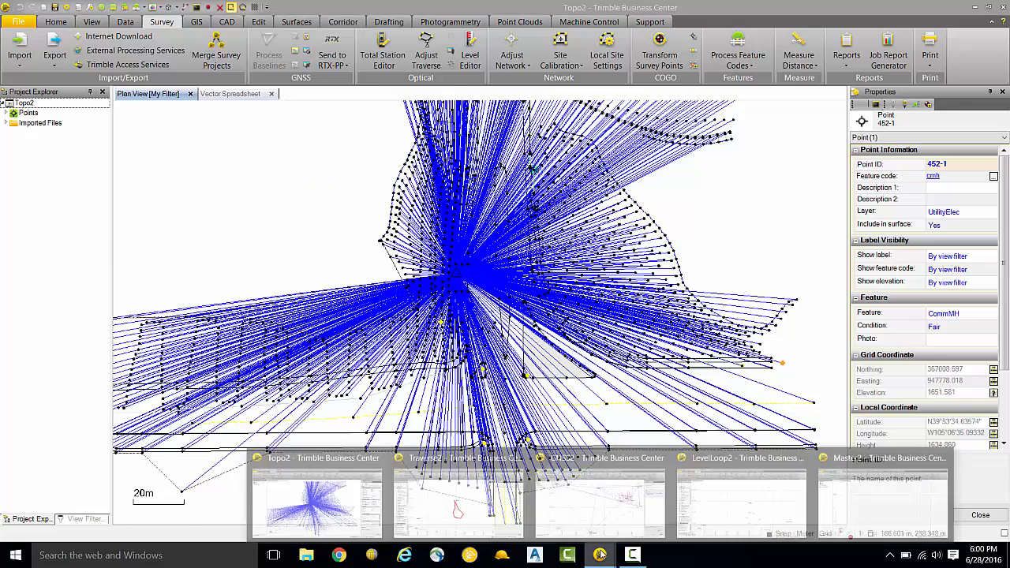
{"action": "left_click", "coordinate": [457, 497]}
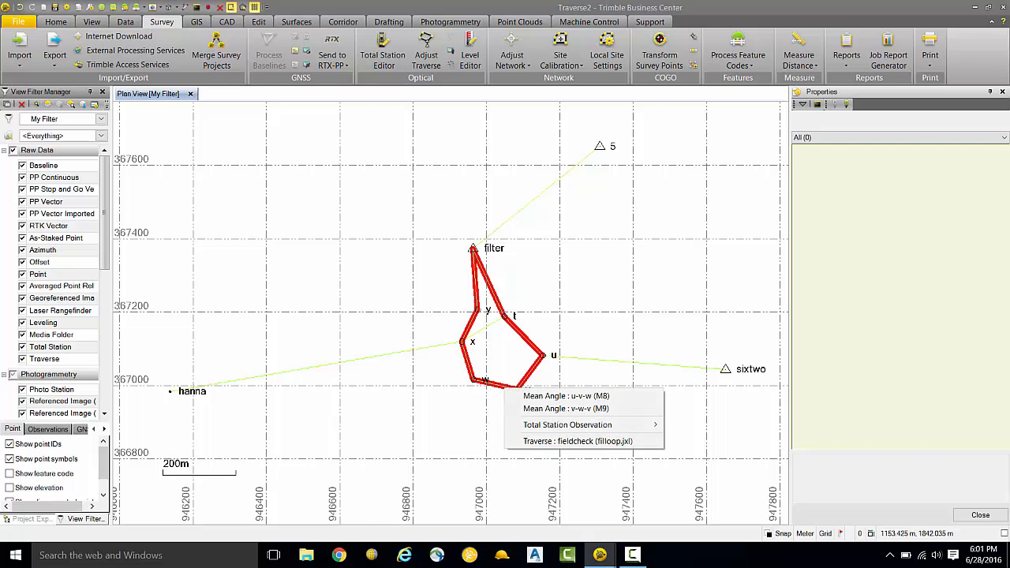
{"action": "right_click", "coordinate": [506, 389]}
{"action": "left_click", "coordinate": [538, 441]}
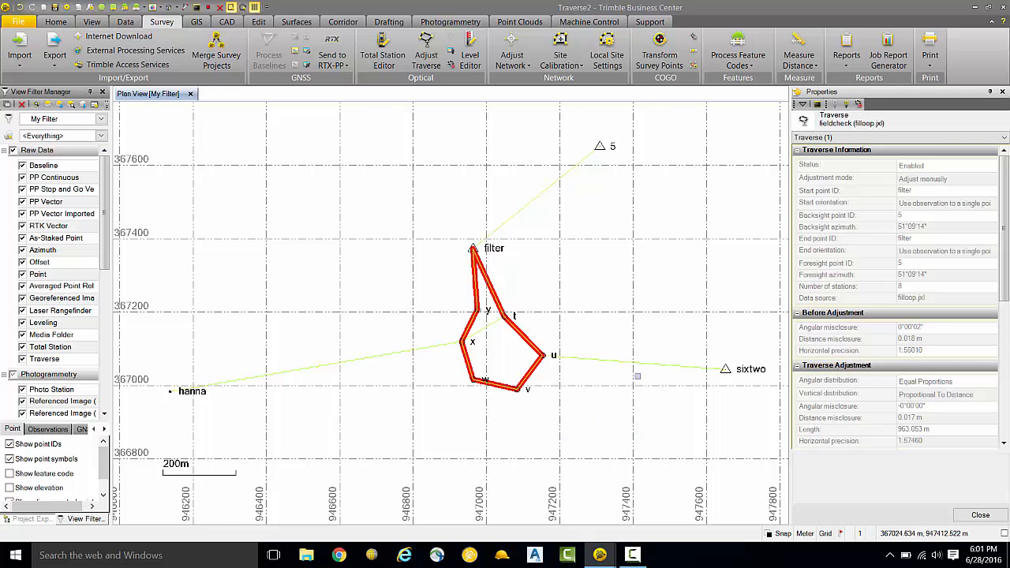
Step: Set the raw instrument height of the observations between points u and sixtwo to 2.0 m and clear the selection
{"action": "left_click", "coordinate": [608, 358]}
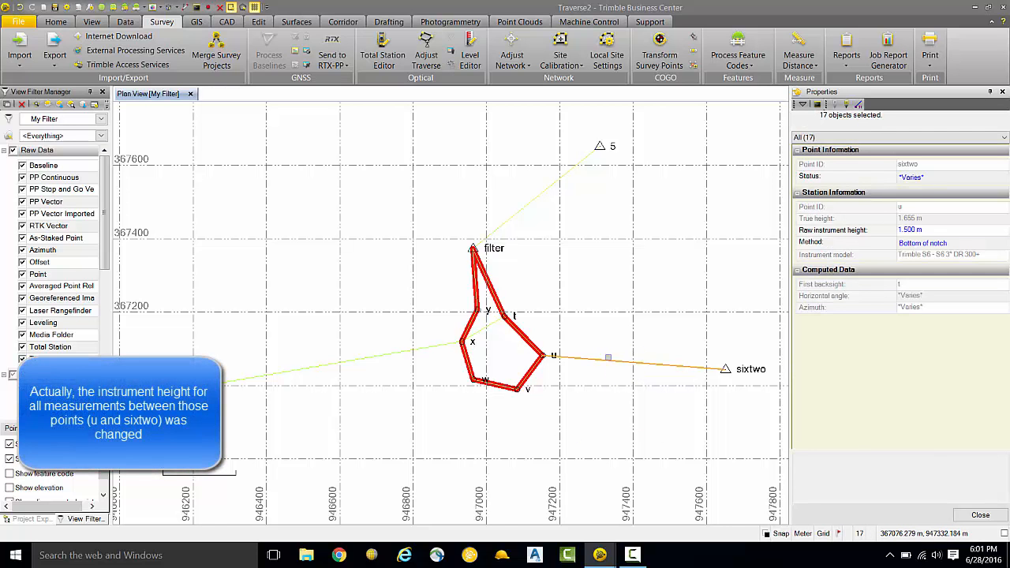
{"action": "right_click", "coordinate": [621, 362]}
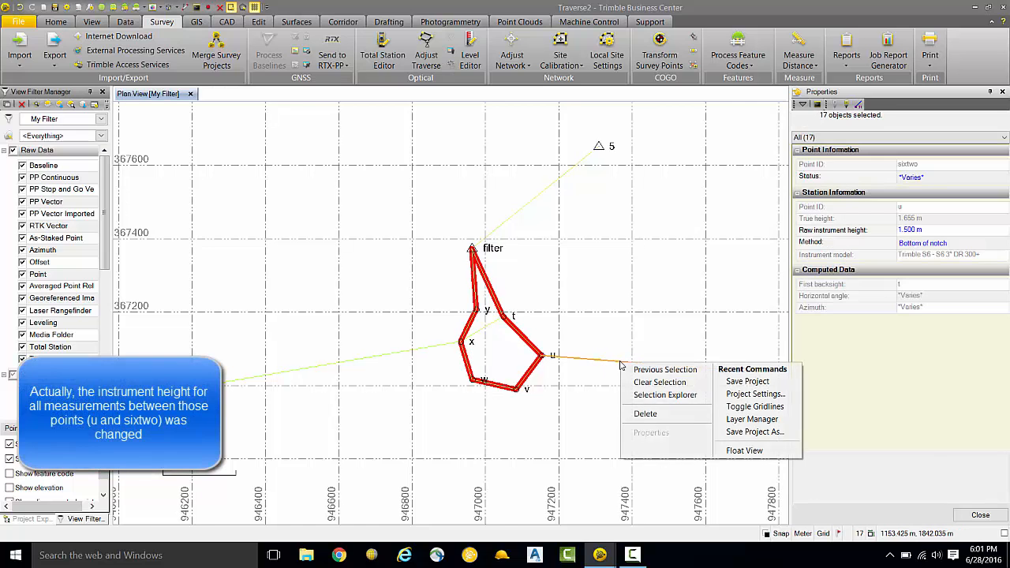
{"action": "left_click", "coordinate": [937, 247]}
{"action": "left_click", "coordinate": [929, 238]}
{"action": "left_click", "coordinate": [924, 231]}
{"action": "left_click_drag", "start_coordinate": [923, 231], "coordinate": [900, 232]}
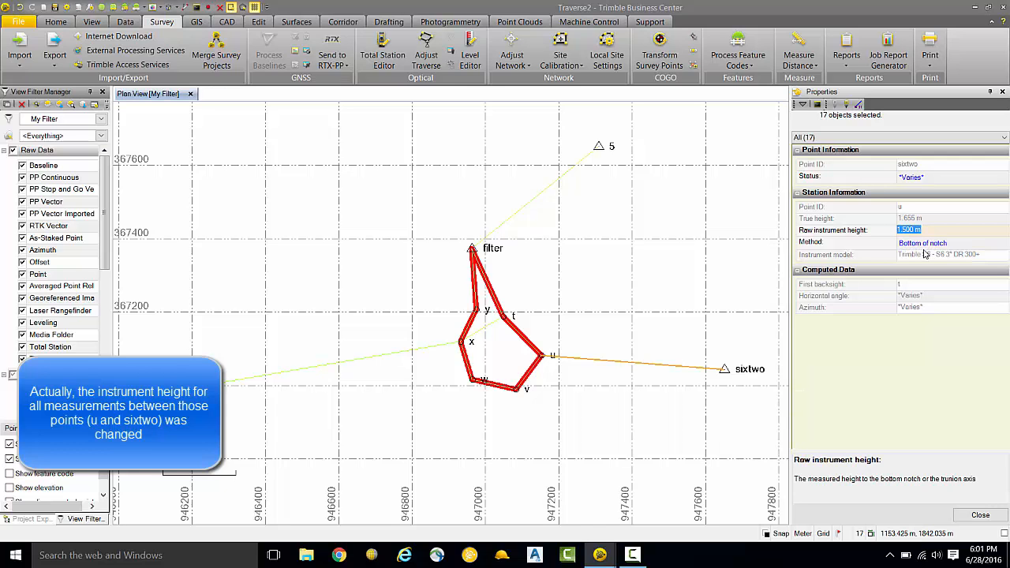
{"action": "type", "text": "2.0"}
{"action": "key", "text": "Return"}
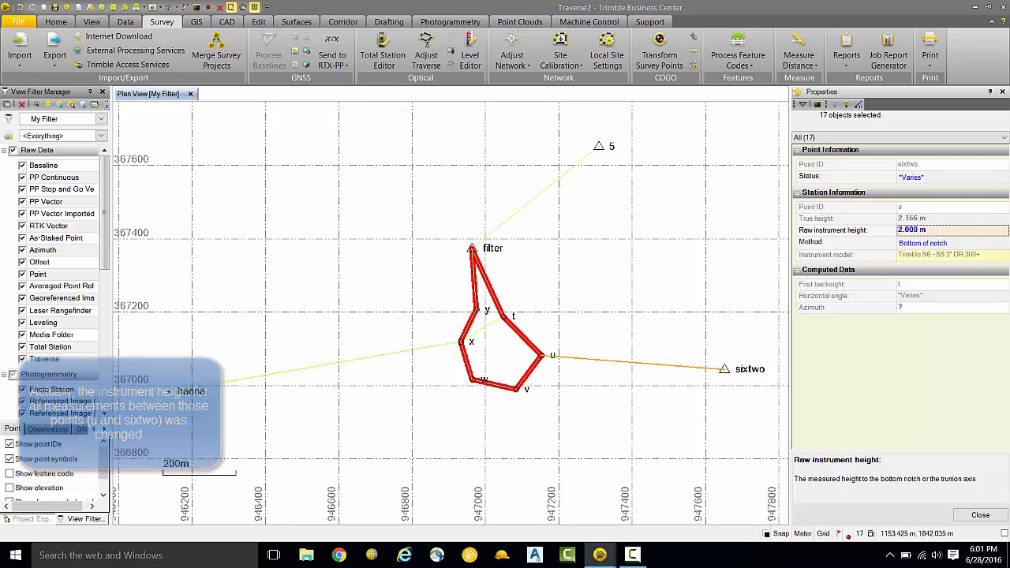
{"action": "left_click", "coordinate": [646, 391]}
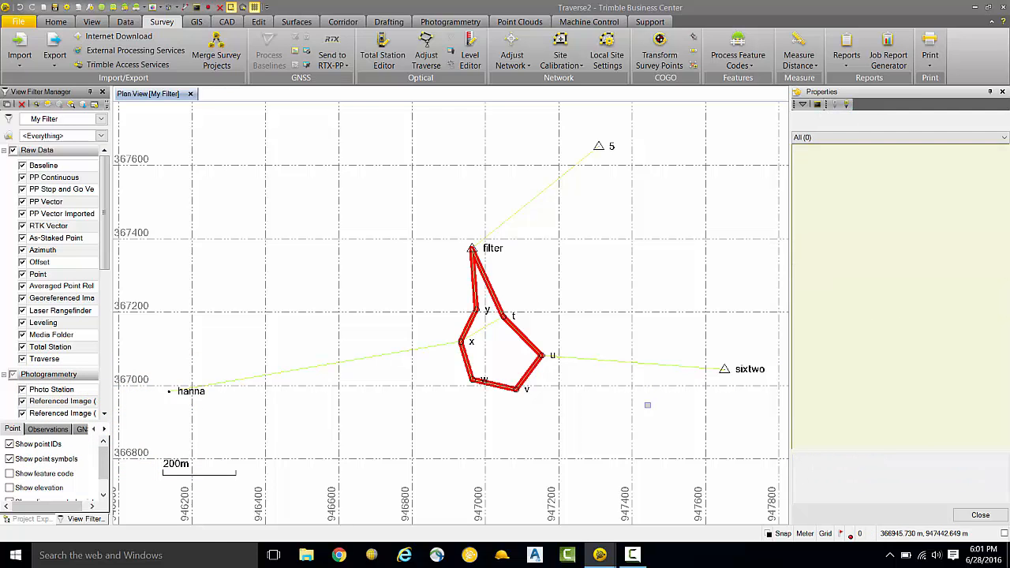
Step: Switch to the GNSS2 project and set vector V35 from point 5 to frey to Disabled in the Vector Spreadsheet
{"action": "mouse_move", "coordinate": [600, 555]}
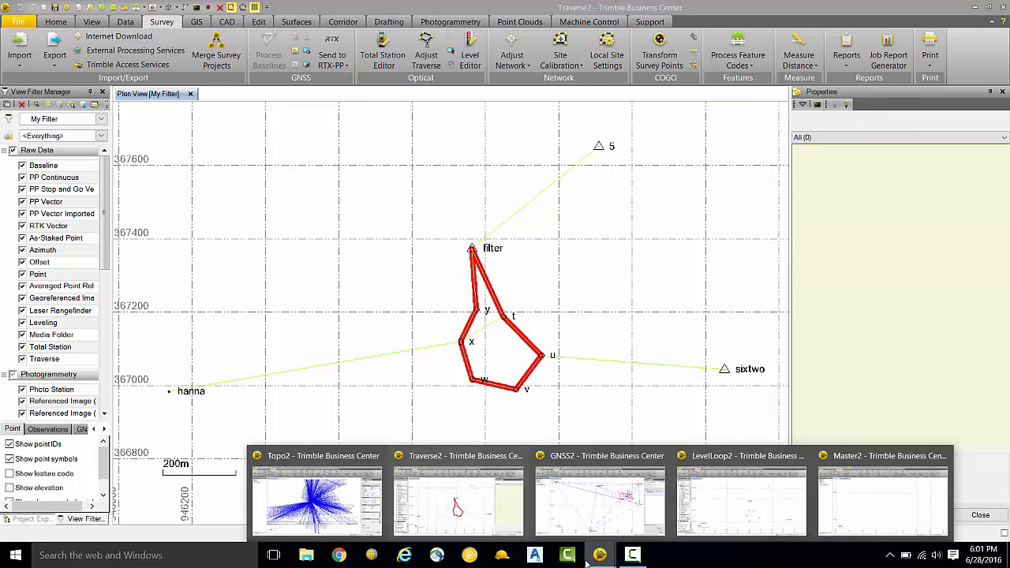
{"action": "left_click", "coordinate": [576, 500]}
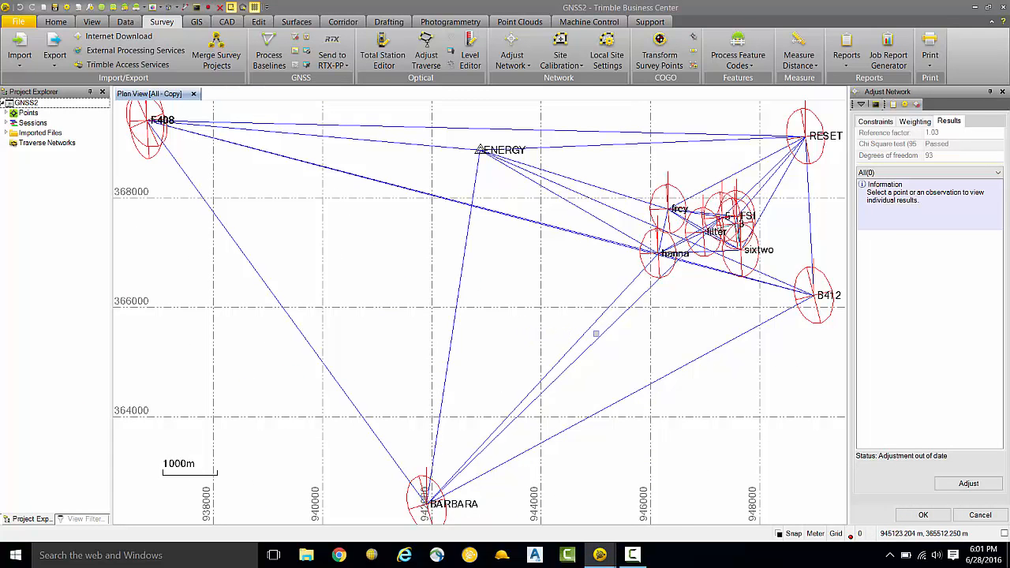
{"action": "left_click", "coordinate": [306, 65]}
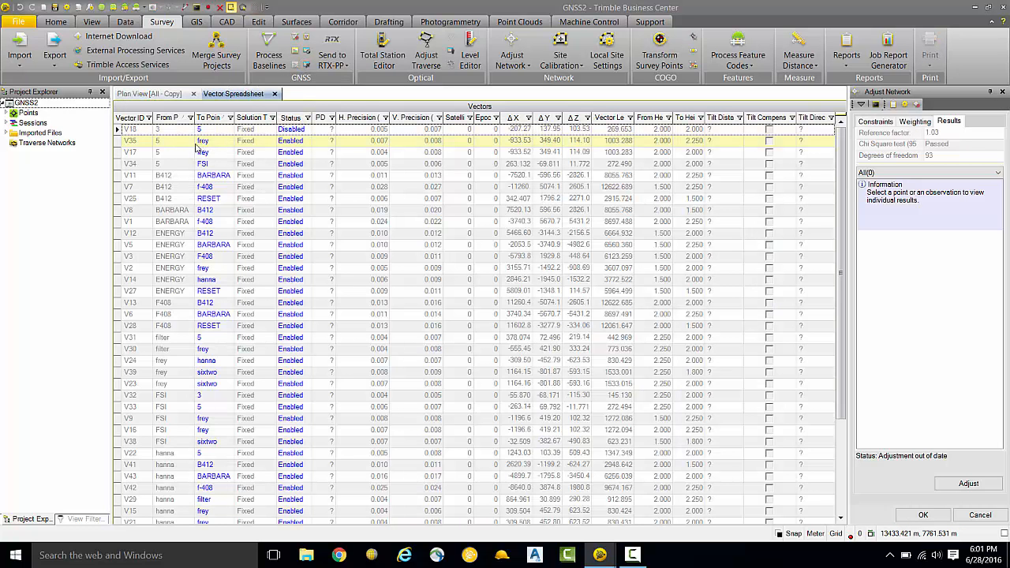
{"action": "left_click", "coordinate": [287, 141]}
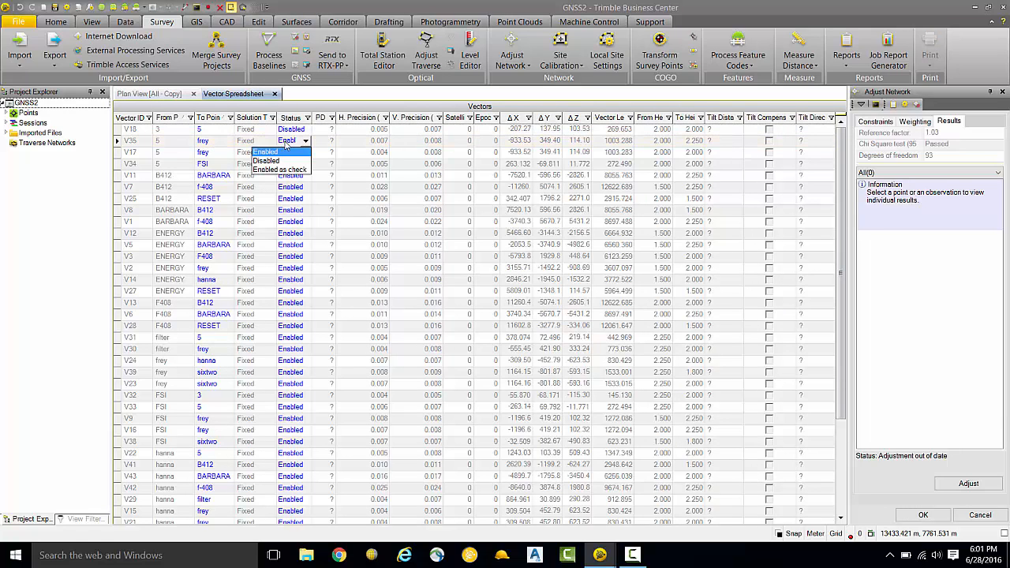
{"action": "left_click", "coordinate": [276, 161]}
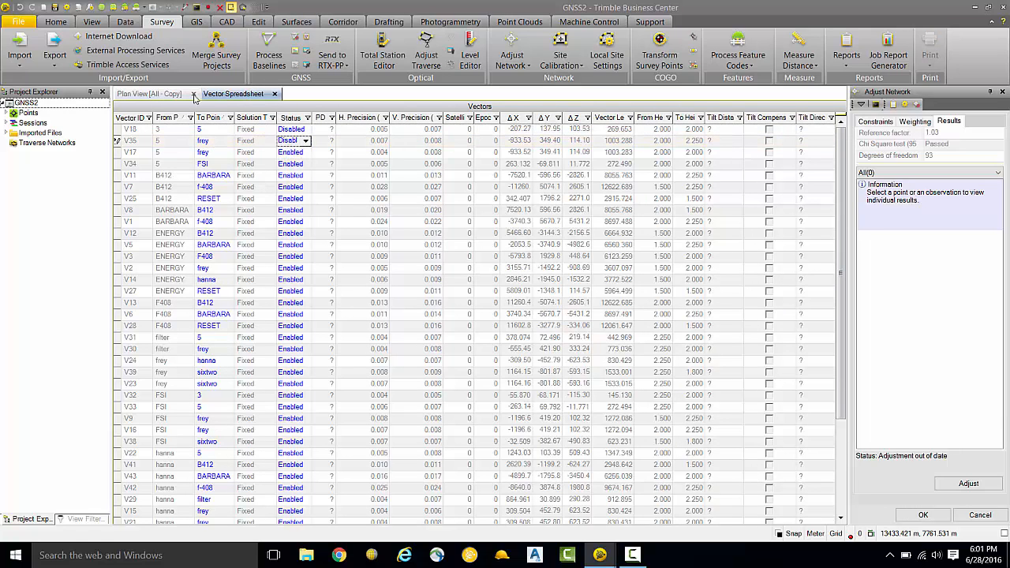
Step: In the Occupation Spreadsheet, set the first B412 occupation's antenna height to 1, accept deleting the processing result, and return to the Plan View
{"action": "left_click", "coordinate": [308, 51]}
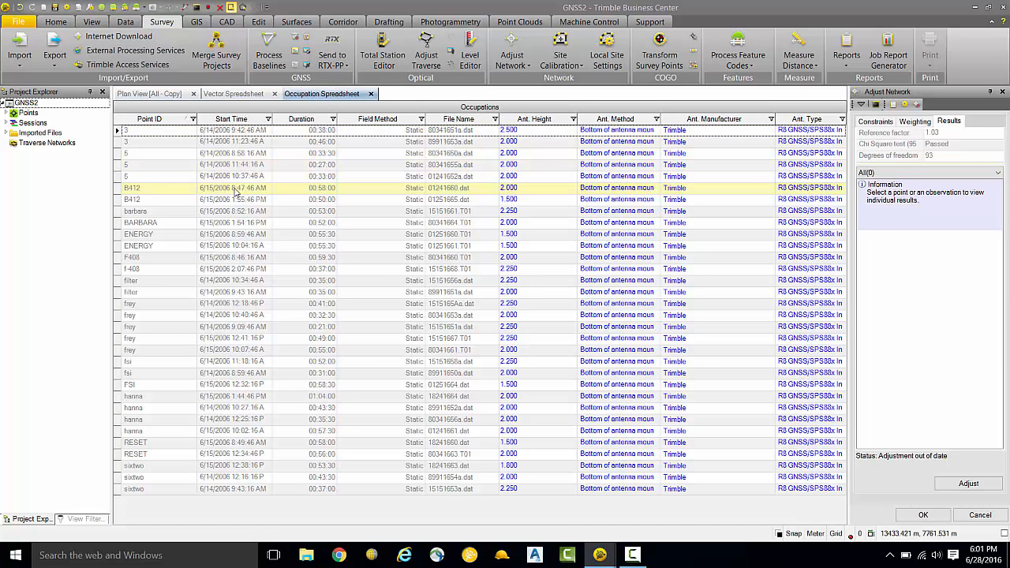
{"action": "left_click", "coordinate": [505, 190]}
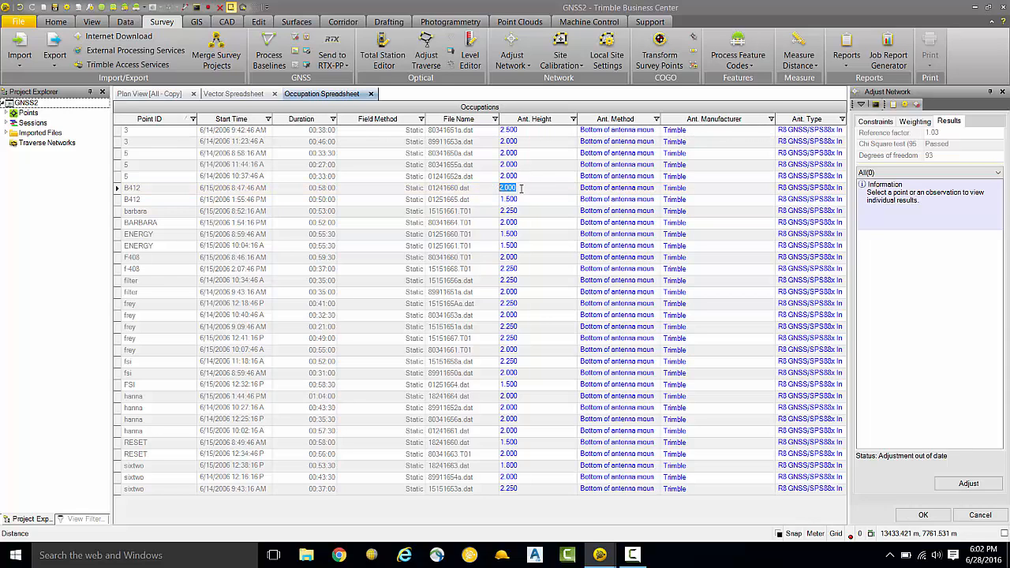
{"action": "type", "text": "1"}
{"action": "key", "text": "Return"}
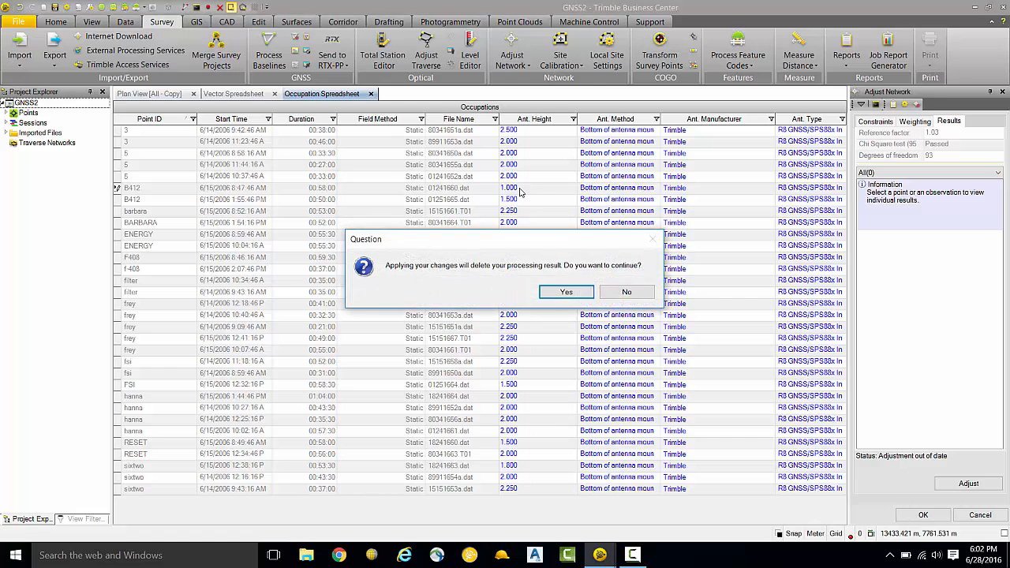
{"action": "left_click", "coordinate": [567, 293]}
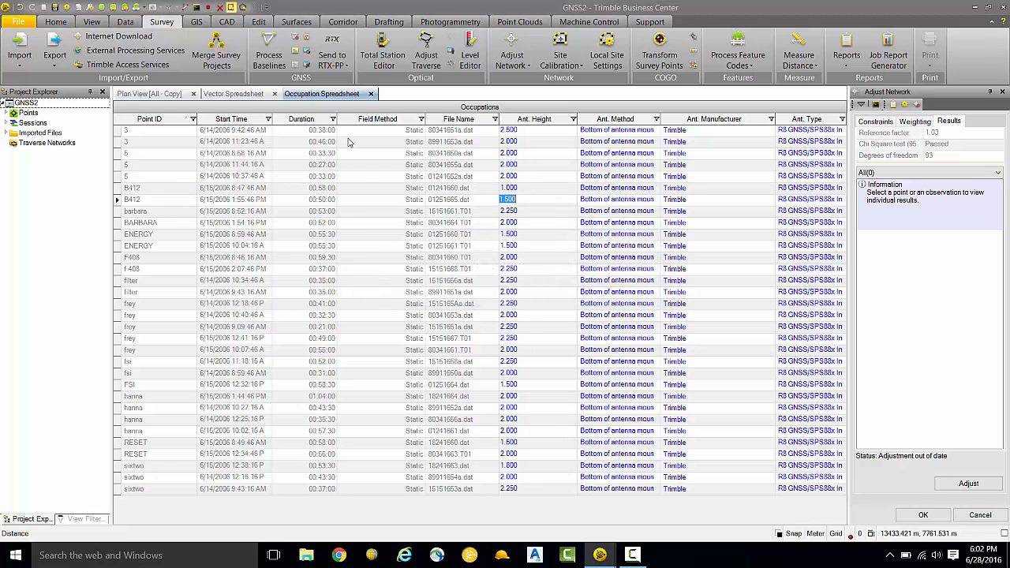
{"action": "left_click", "coordinate": [146, 95]}
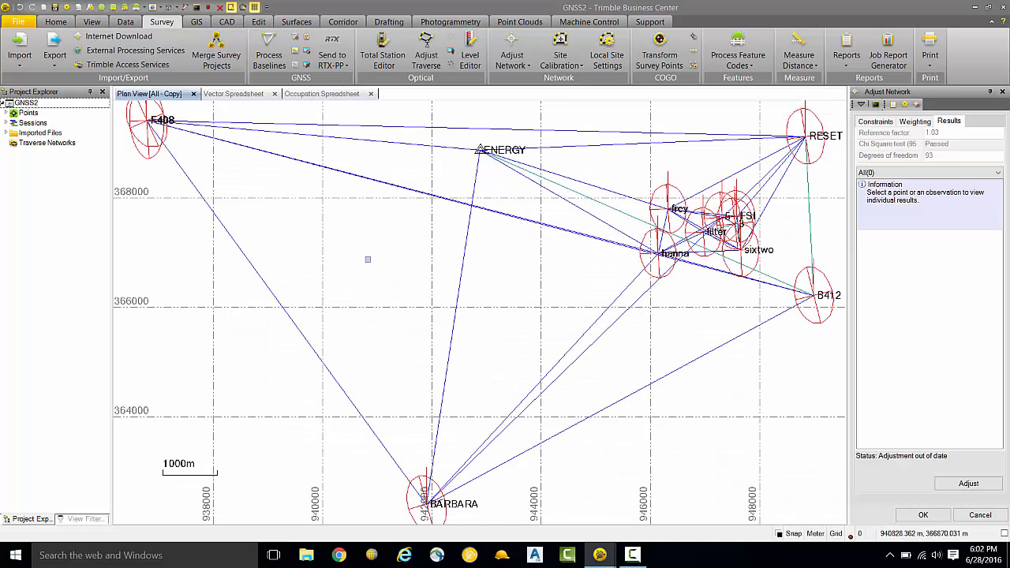
Step: Switch to the LevelLoop2 project and set the New_002 foresight in Run 01 to 2.100 in the Level Editor
{"action": "mouse_move", "coordinate": [600, 557]}
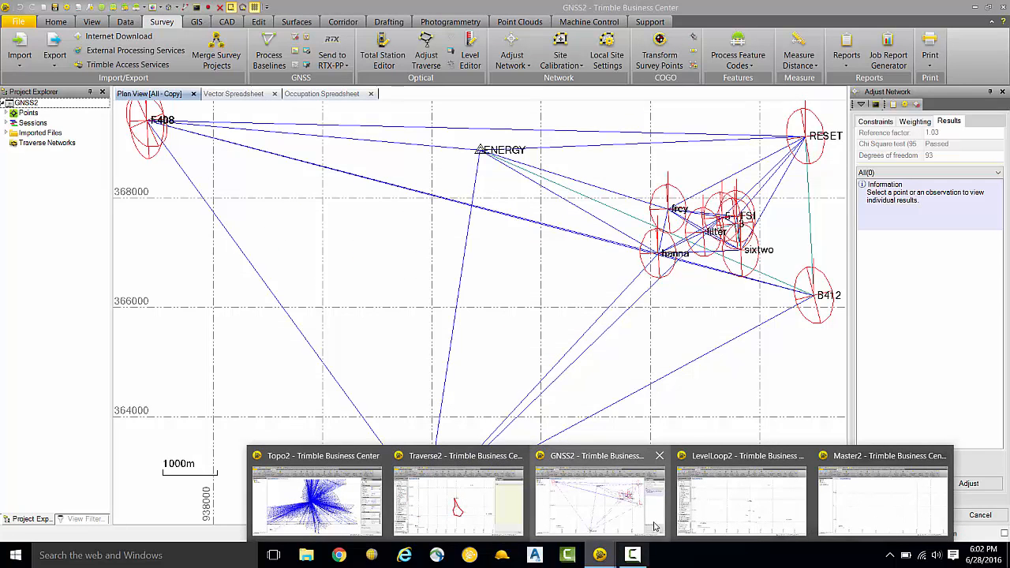
{"action": "left_click", "coordinate": [725, 509]}
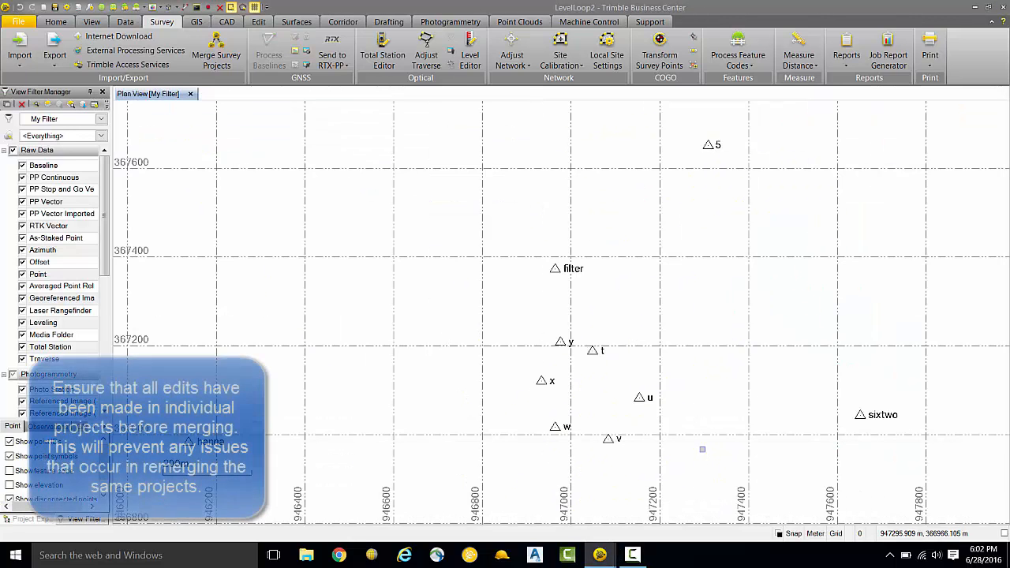
{"action": "left_click", "coordinate": [471, 60]}
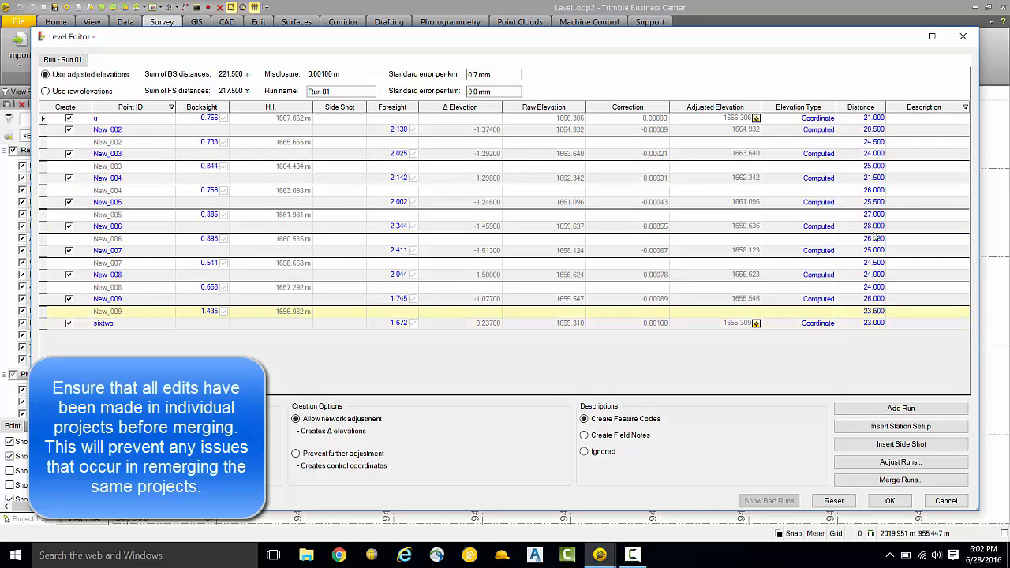
{"action": "left_click_drag", "start_coordinate": [384, 131], "coordinate": [411, 130]}
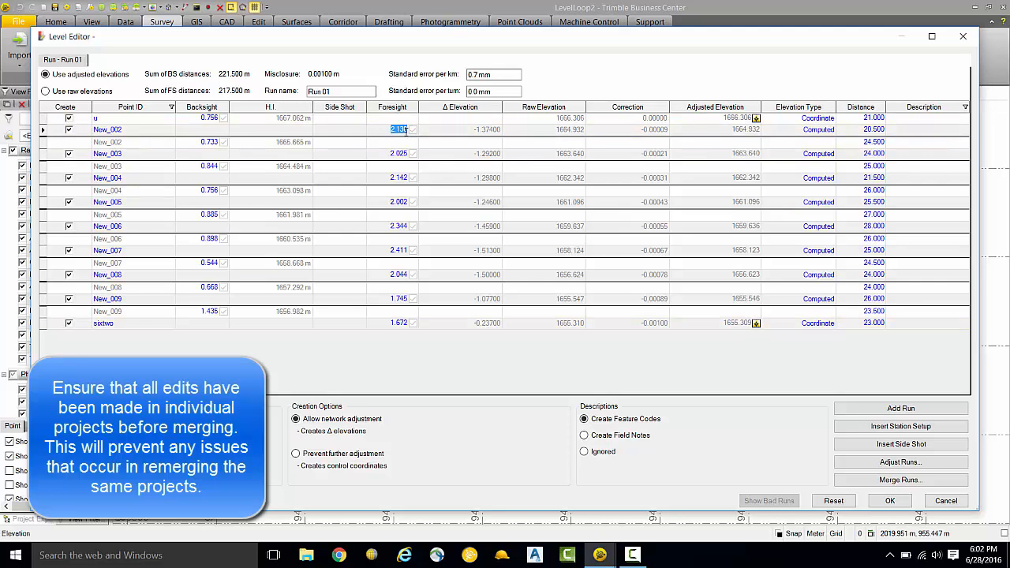
{"action": "type", "text": "2"}
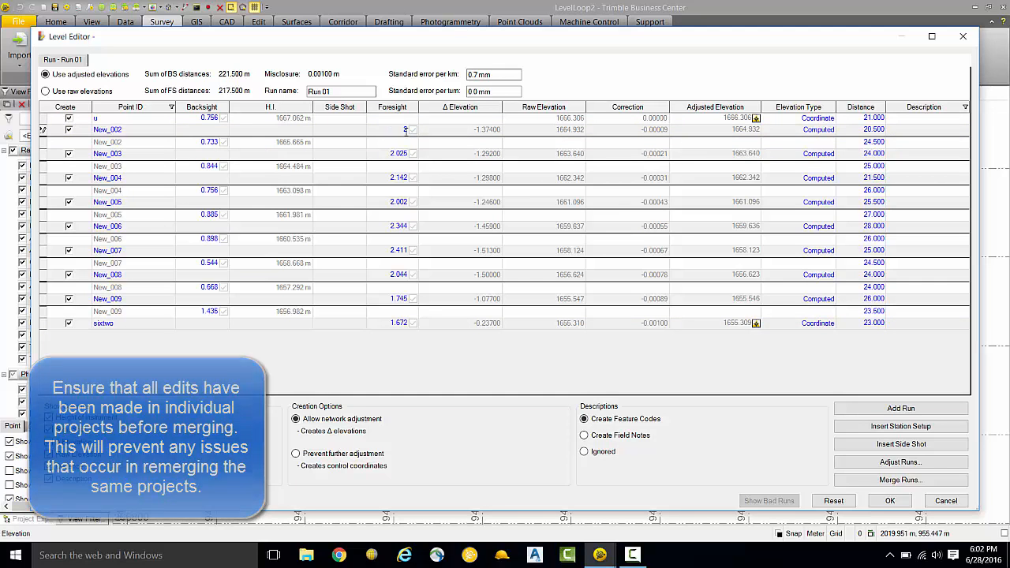
{"action": "type", "text": ".106"}
{"action": "key", "text": "Return"}
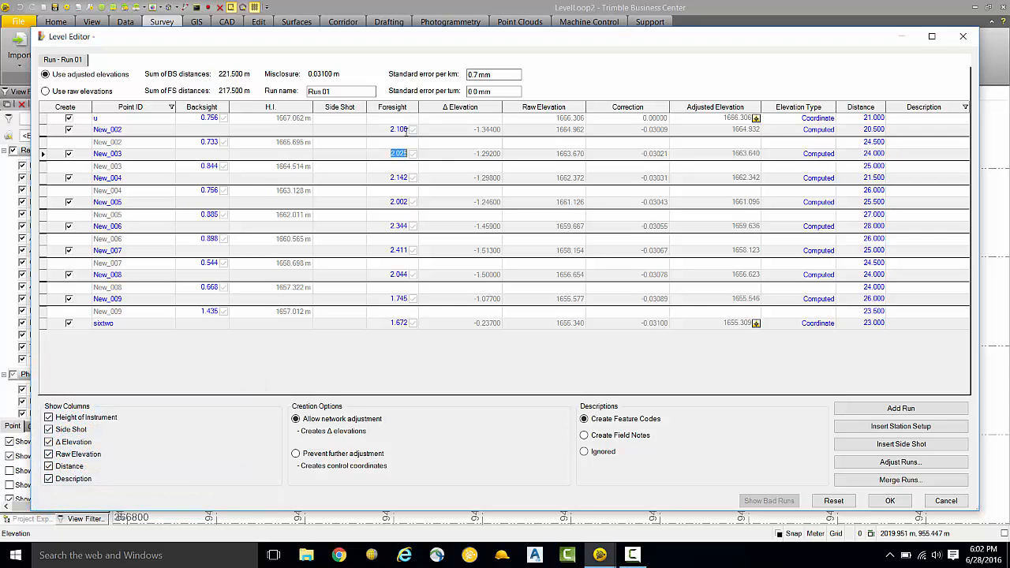
Step: Adjust Run 01 with the edited foresight and accept the Level Editor changes
{"action": "left_click", "coordinate": [898, 468]}
{"action": "left_click", "coordinate": [531, 379]}
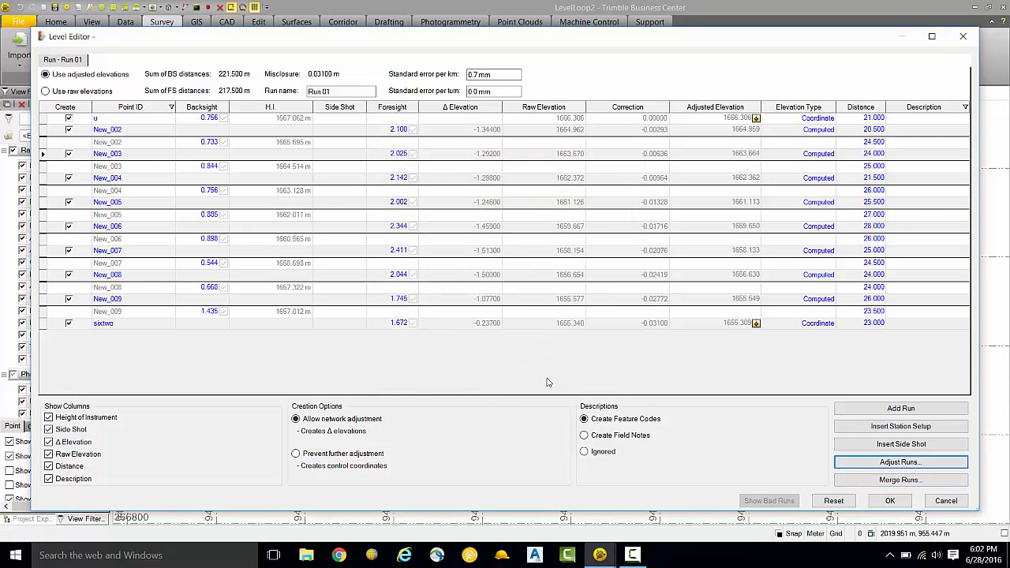
{"action": "left_click", "coordinate": [890, 500]}
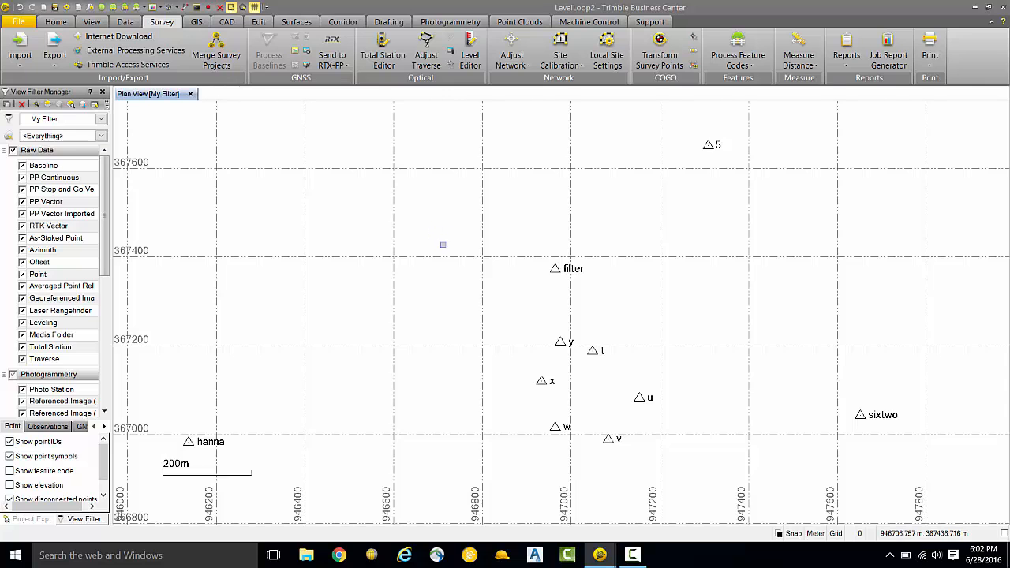
Step: Switch to the Master2 project and merge Traverse2.vce into it with Merge Survey Projects
{"action": "mouse_move", "coordinate": [602, 555]}
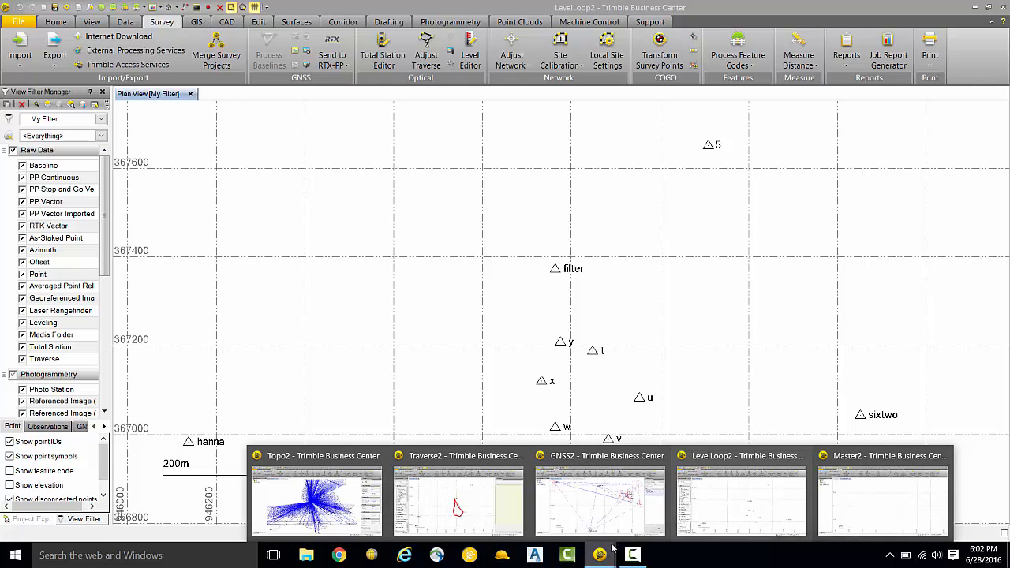
{"action": "left_click", "coordinate": [847, 520]}
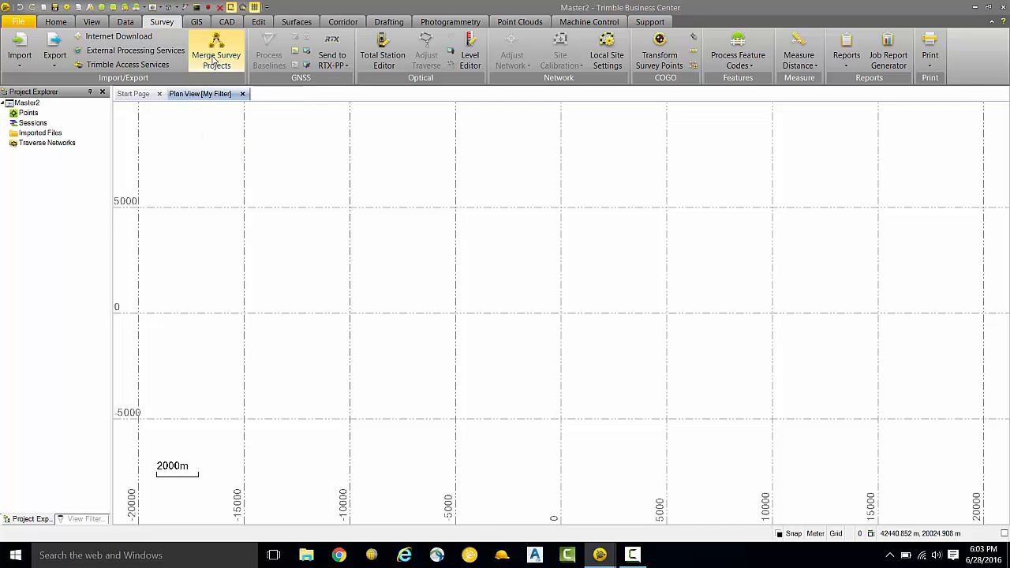
{"action": "left_click", "coordinate": [213, 59]}
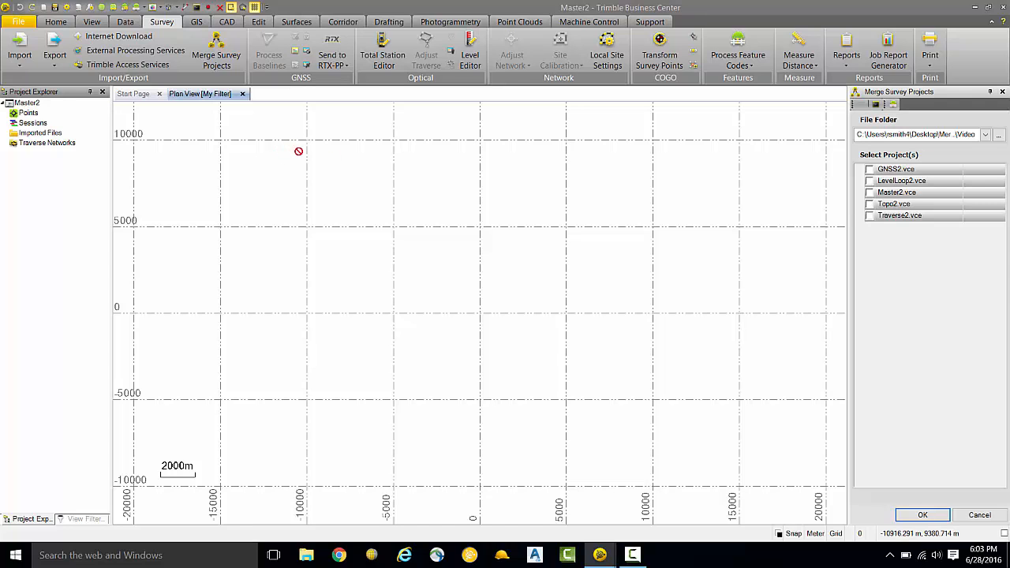
{"action": "left_click", "coordinate": [870, 216]}
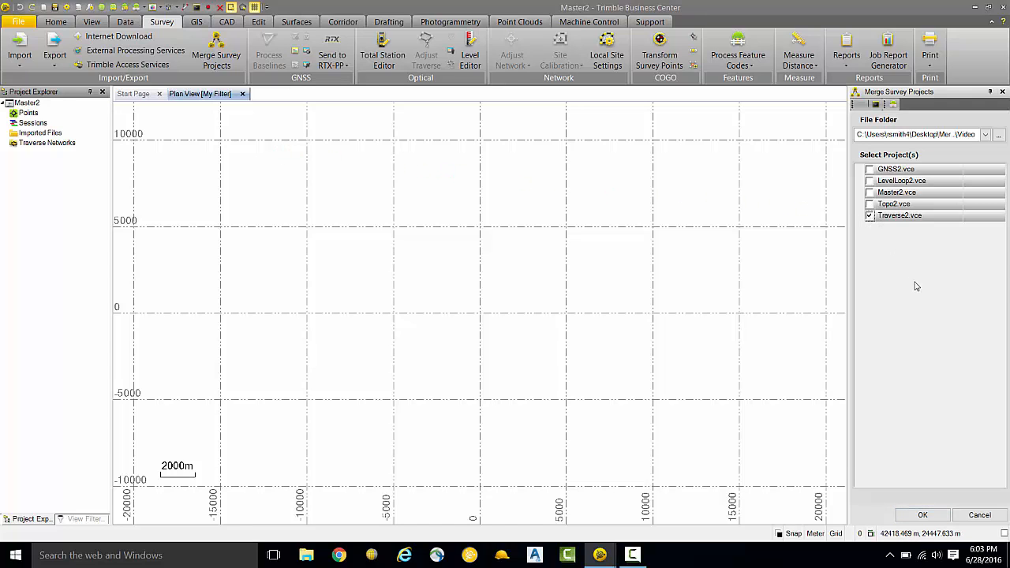
{"action": "left_click", "coordinate": [918, 516]}
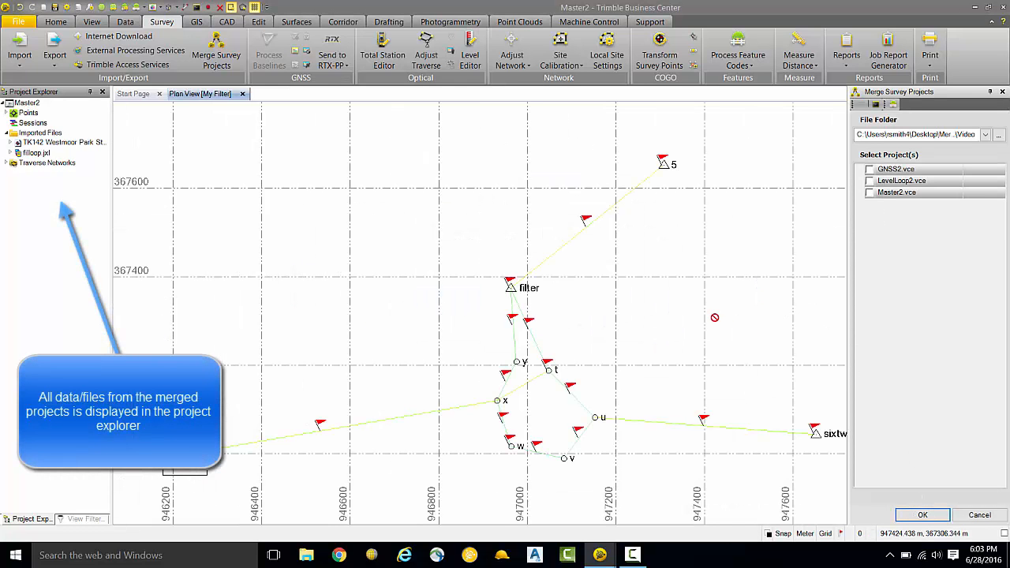
Step: View the properties of the merged observations between points u and sixtwo to check the raw instrument height
{"action": "left_click_drag", "start_coordinate": [663, 292], "coordinate": [586, 267]}
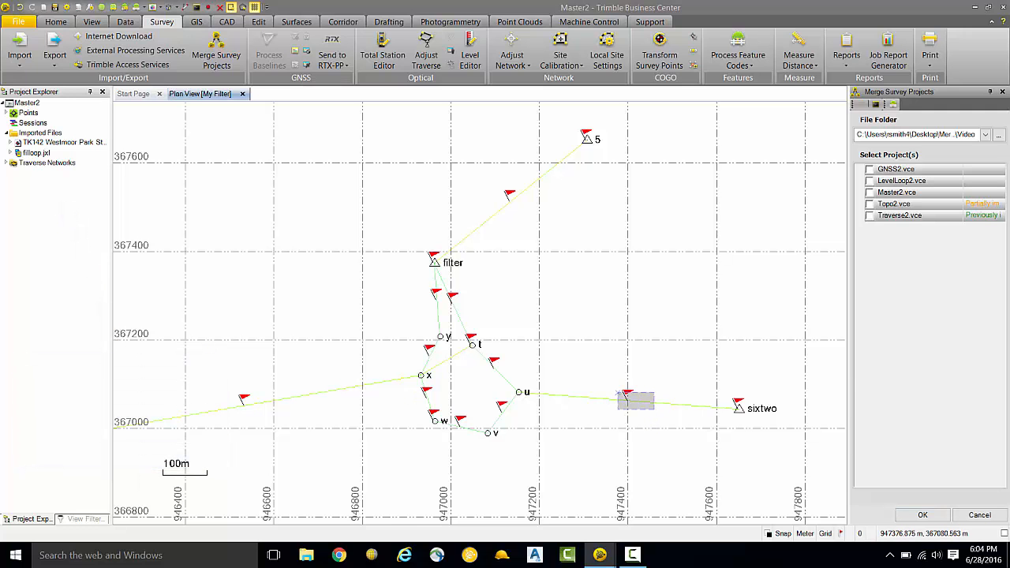
{"action": "left_click", "coordinate": [620, 401]}
{"action": "right_click", "coordinate": [620, 401]}
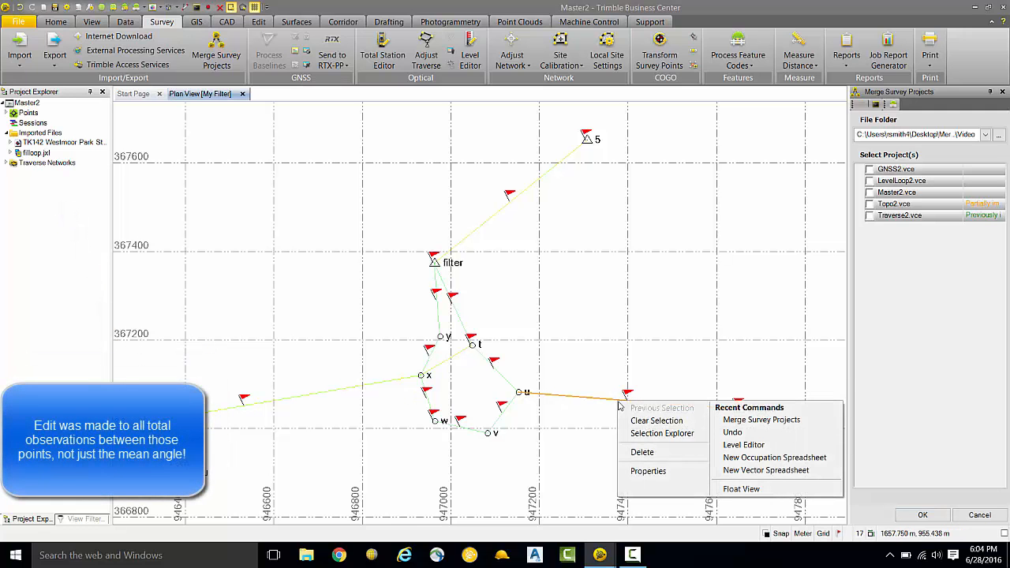
{"action": "left_click", "coordinate": [648, 471]}
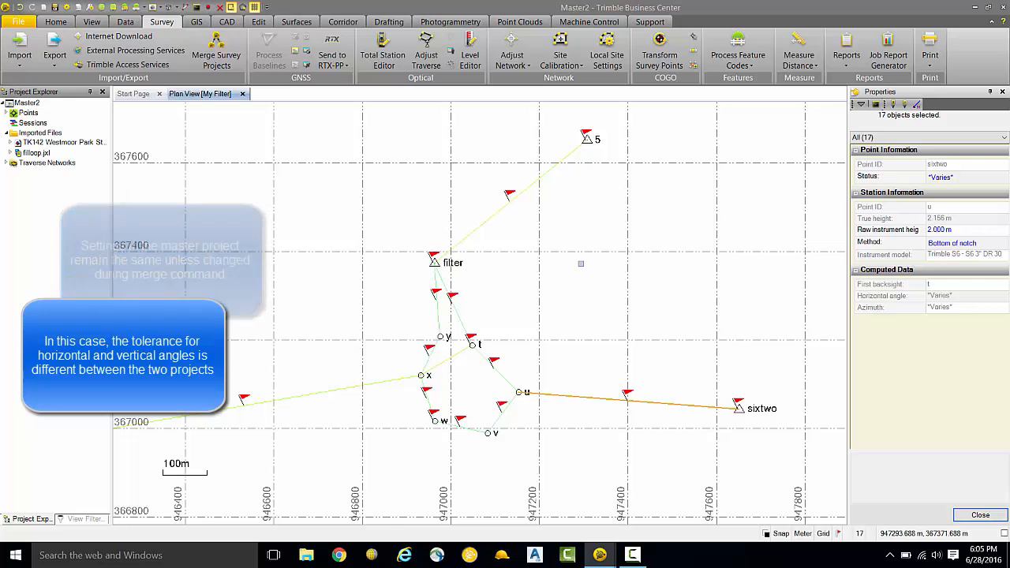
Step: Start merging LevelLoop2.vce into the master project, keeping the existing project coordinate system definition
{"action": "left_click", "coordinate": [229, 60]}
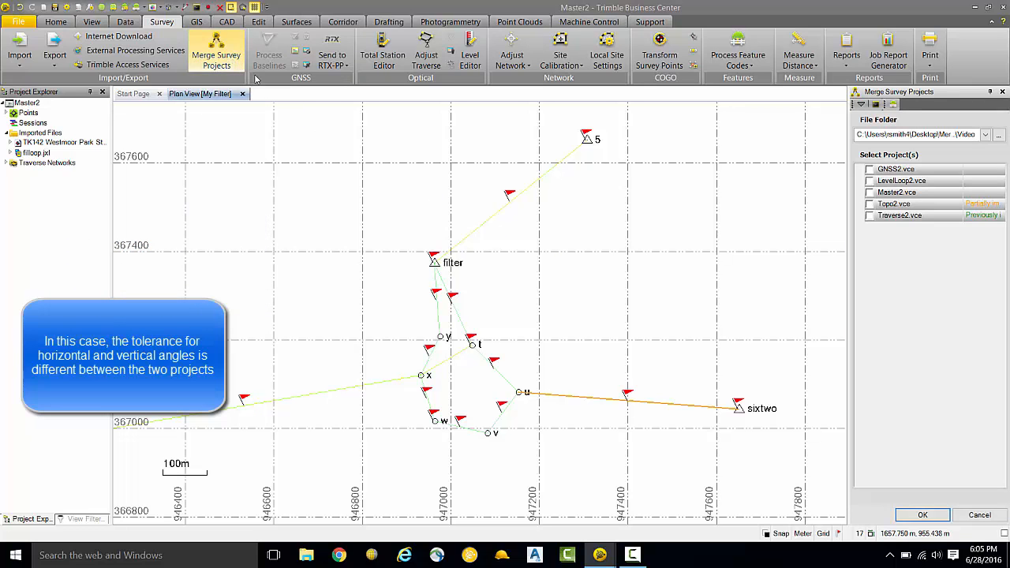
{"action": "left_click", "coordinate": [870, 181]}
{"action": "left_click", "coordinate": [923, 515]}
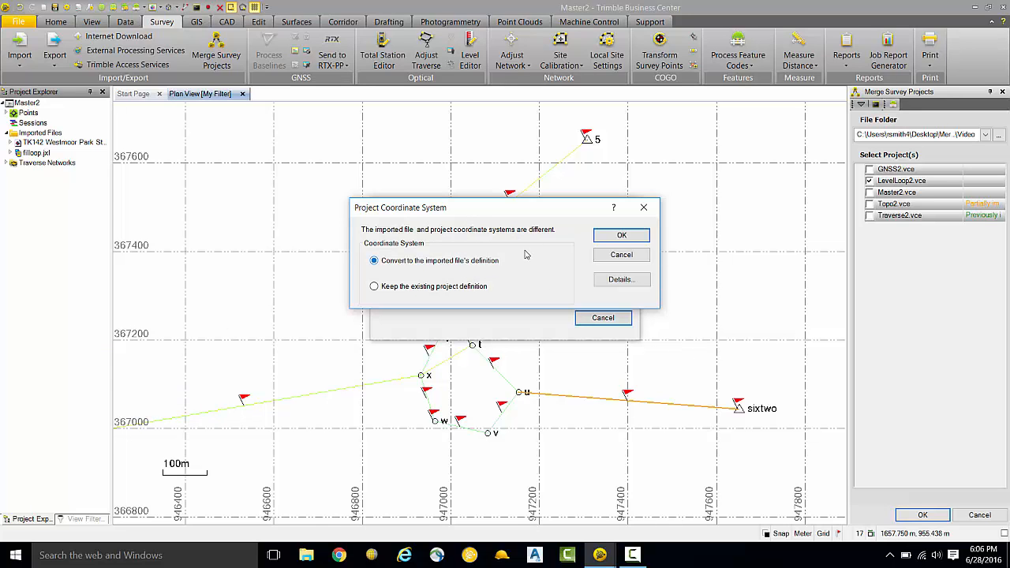
{"action": "left_click", "coordinate": [464, 290]}
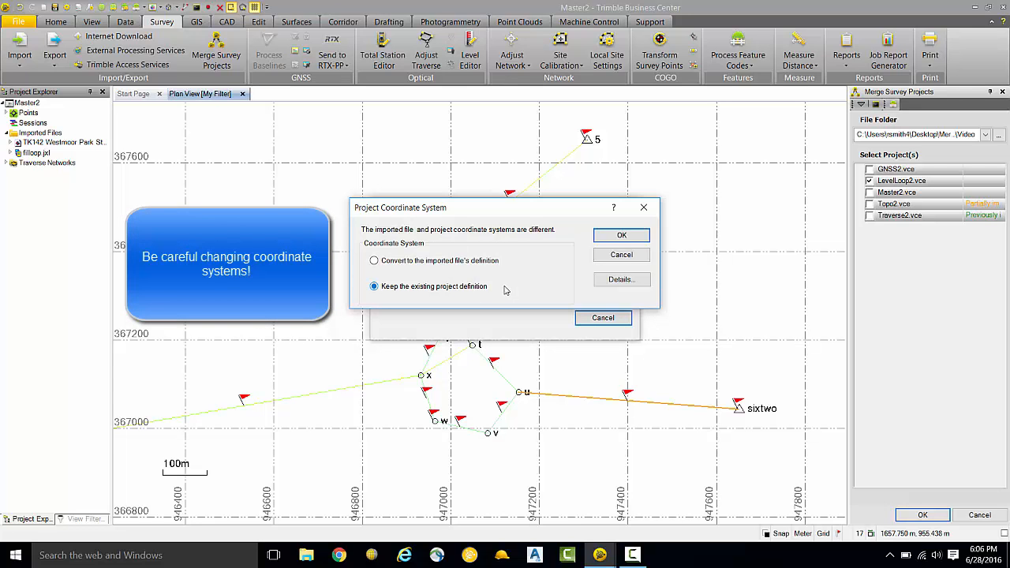
{"action": "left_click", "coordinate": [621, 235]}
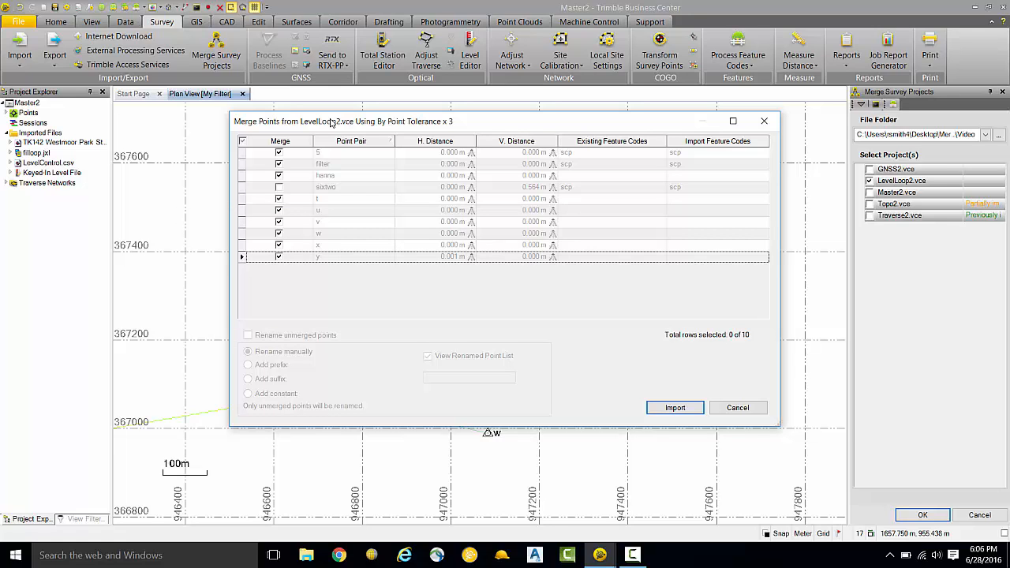
Step: Mark all LevelLoop2.vce point pairs, including sixtwo, for merging without renaming, import them, and check the level data in the Level Editor
{"action": "left_click", "coordinate": [243, 141]}
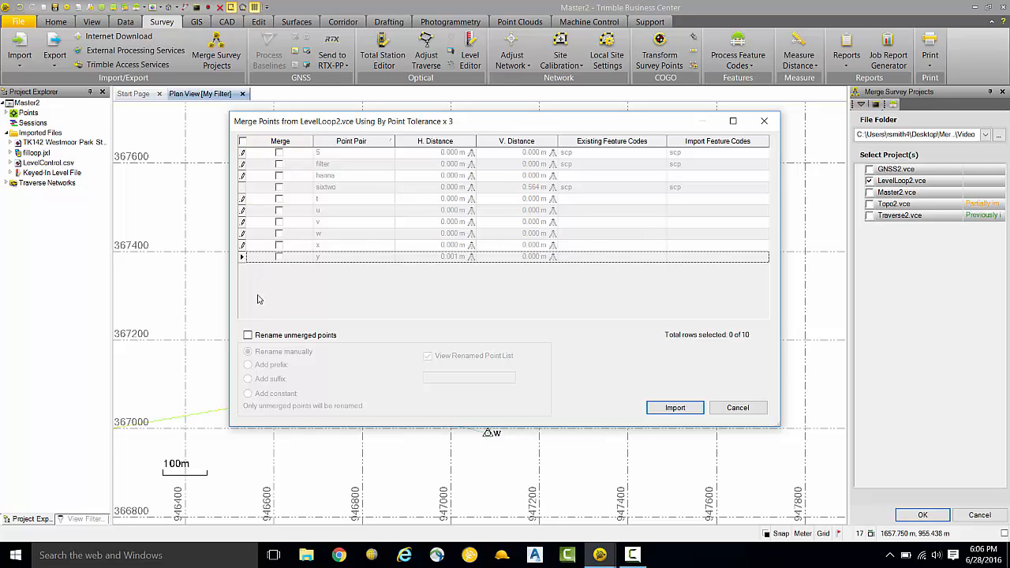
{"action": "left_click", "coordinate": [248, 335]}
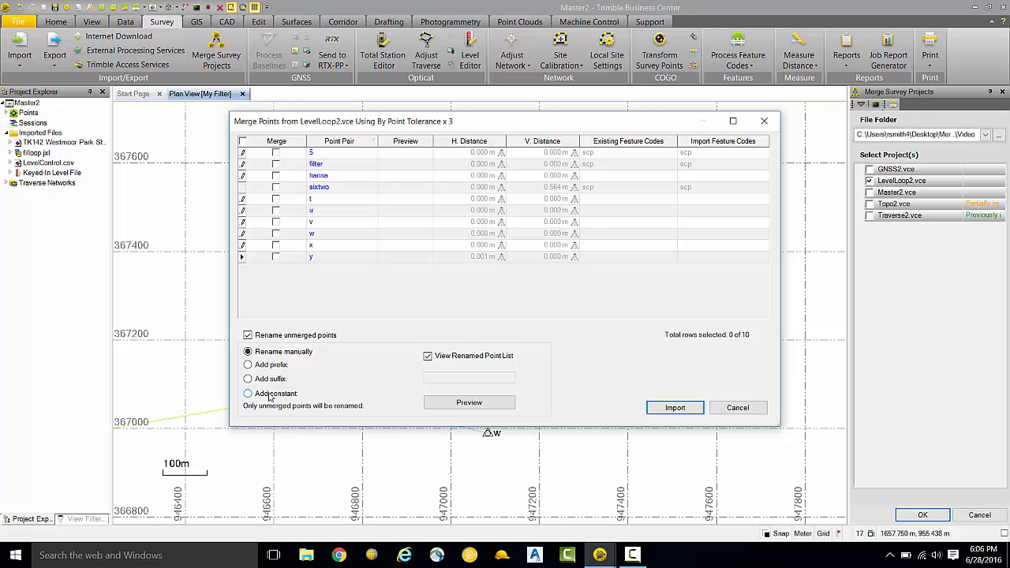
{"action": "left_click", "coordinate": [243, 142]}
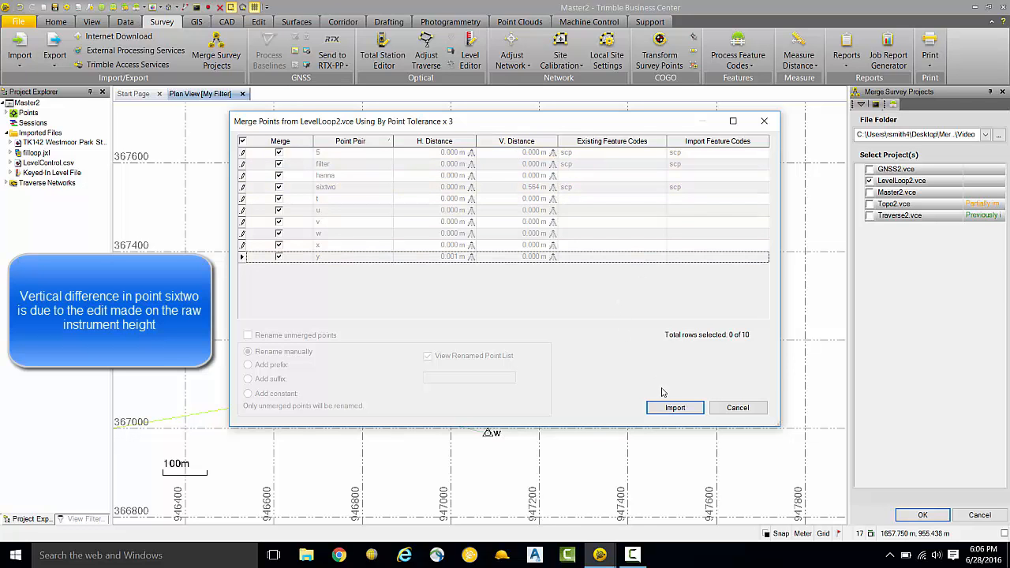
{"action": "left_click", "coordinate": [674, 409]}
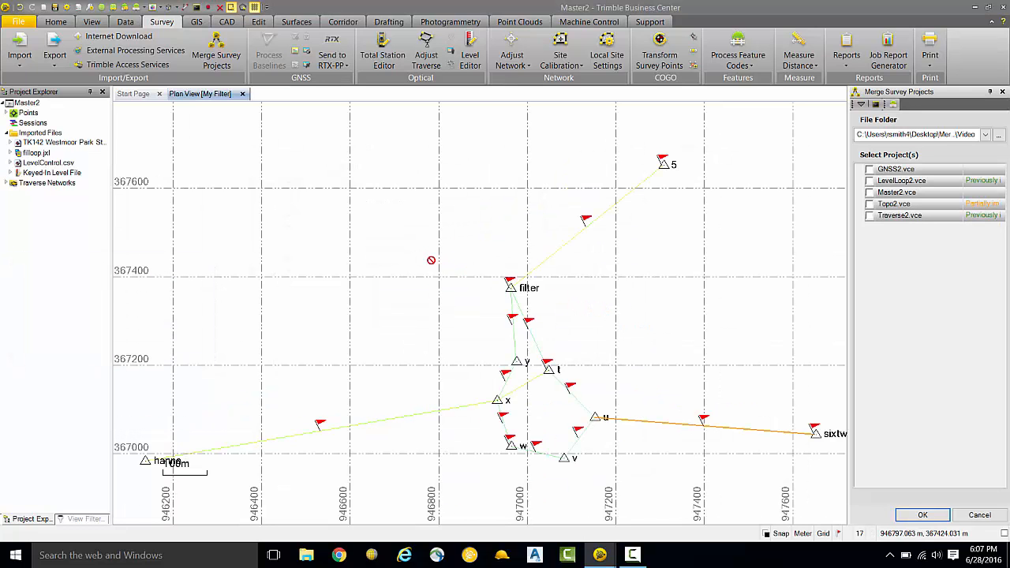
{"action": "left_click", "coordinate": [471, 57]}
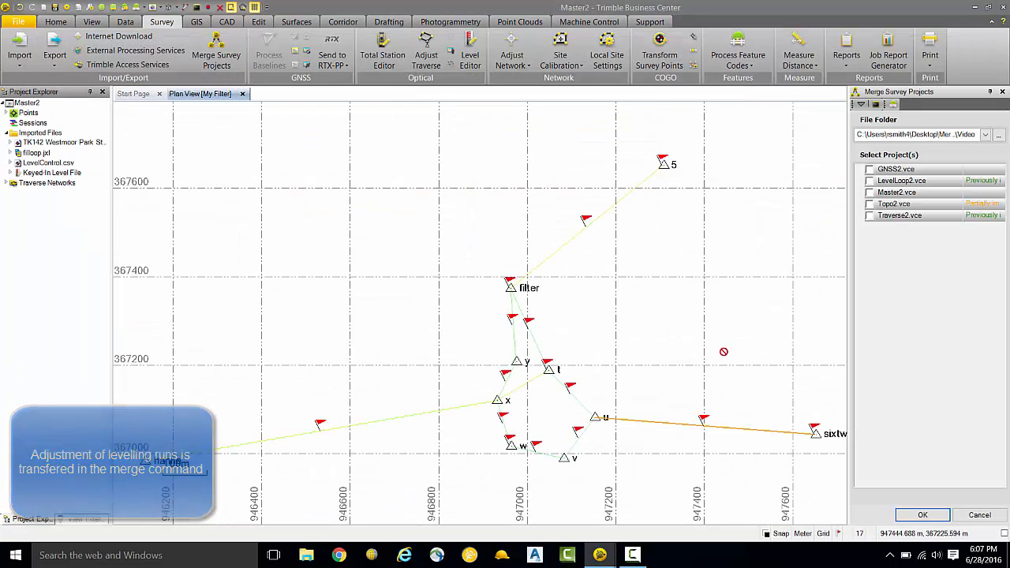
Step: Merge GNSS2.vce into the master project, keeping the existing project coordinate system definition
{"action": "left_click", "coordinate": [870, 171]}
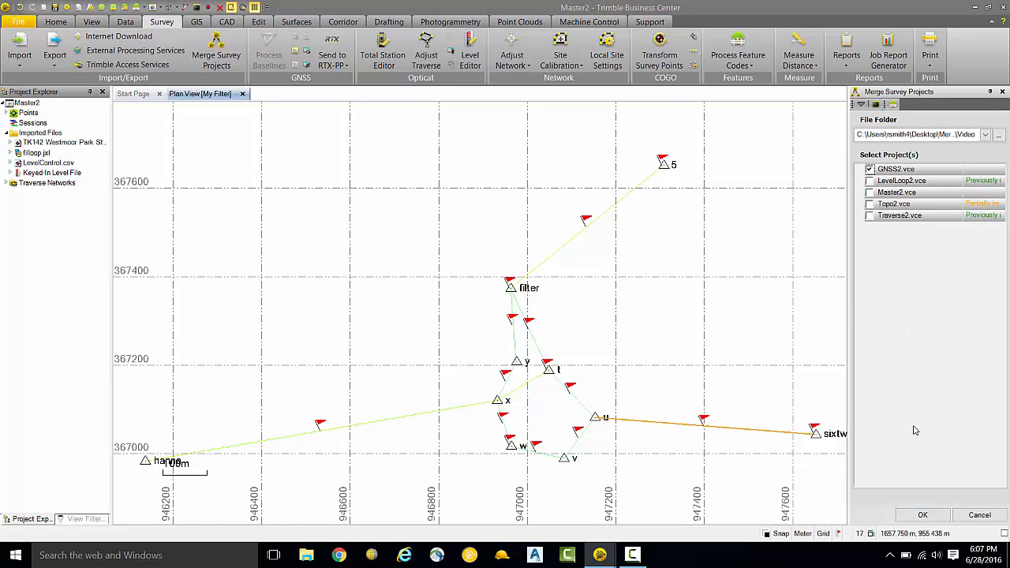
{"action": "left_click", "coordinate": [925, 516]}
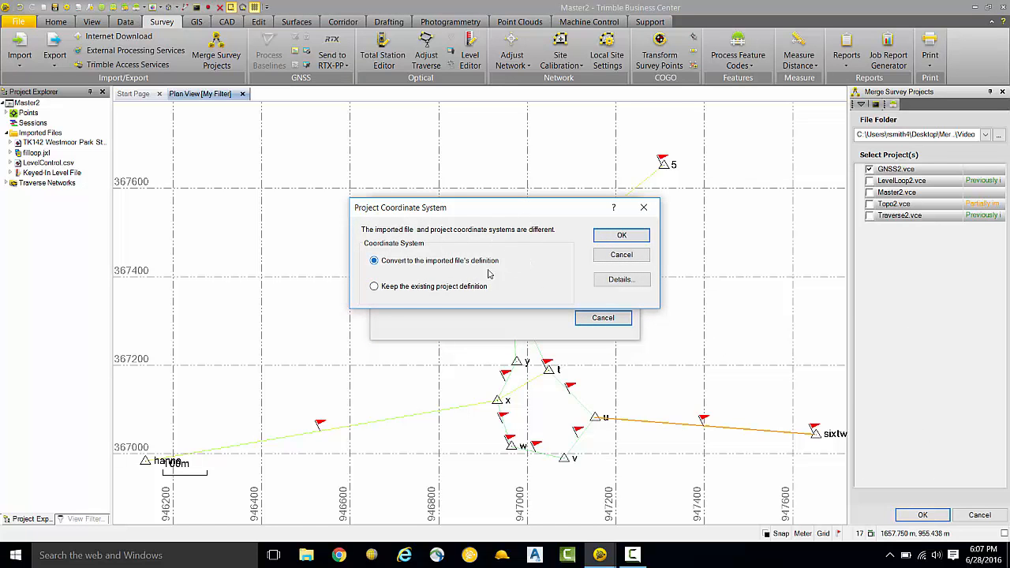
{"action": "left_click", "coordinate": [462, 289]}
{"action": "left_click", "coordinate": [615, 238]}
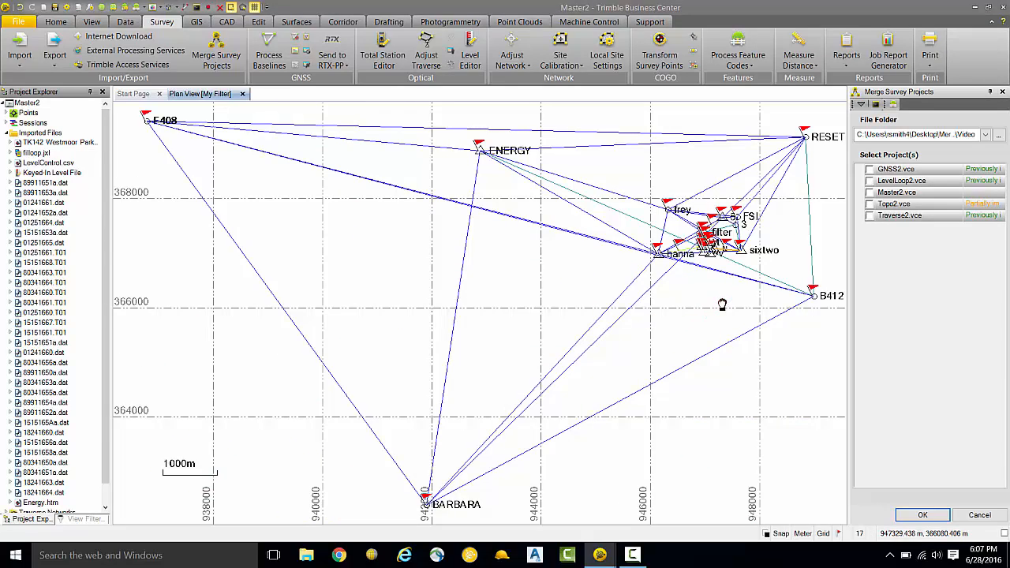
Step: Check the merged GNSS data in the Vector Spreadsheet and Occupation Spreadsheet, and return to the Plan View
{"action": "left_click_drag", "start_coordinate": [721, 305], "coordinate": [608, 335]}
{"action": "scroll", "coordinate": [602, 270], "scroll_direction": "up", "scroll_amount": 5}
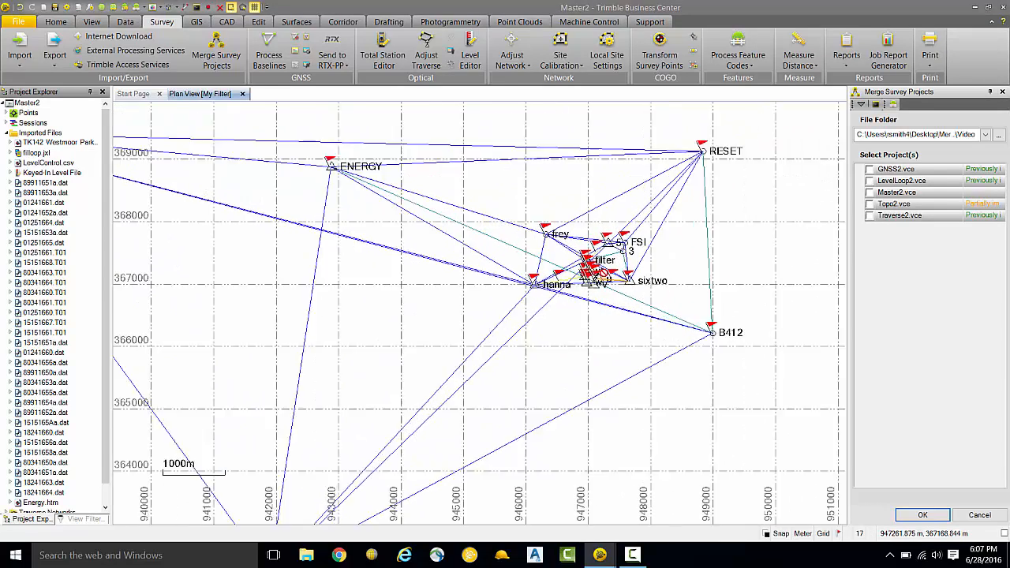
{"action": "scroll", "coordinate": [603, 273], "scroll_direction": "up", "scroll_amount": 2}
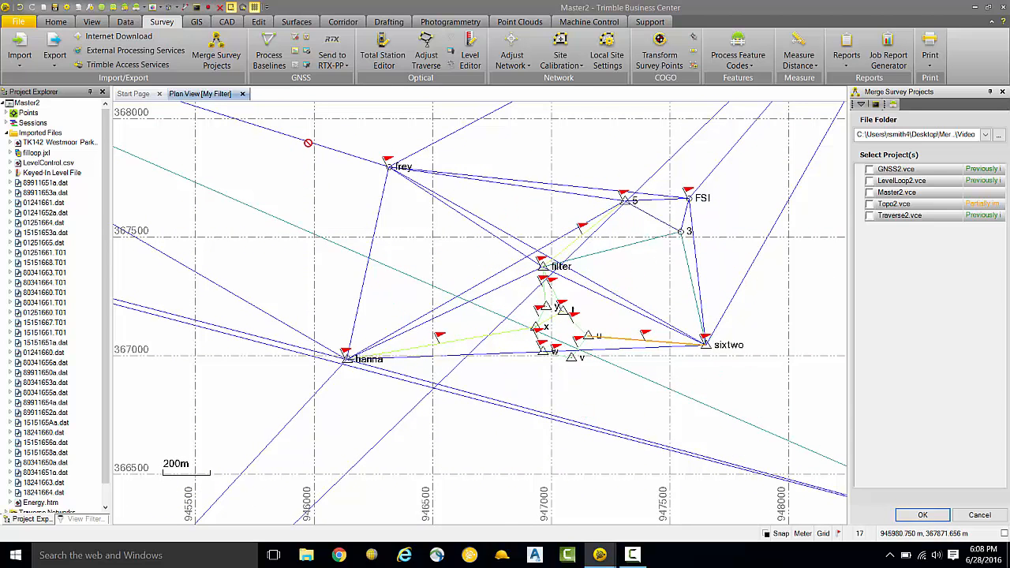
{"action": "left_click", "coordinate": [306, 68]}
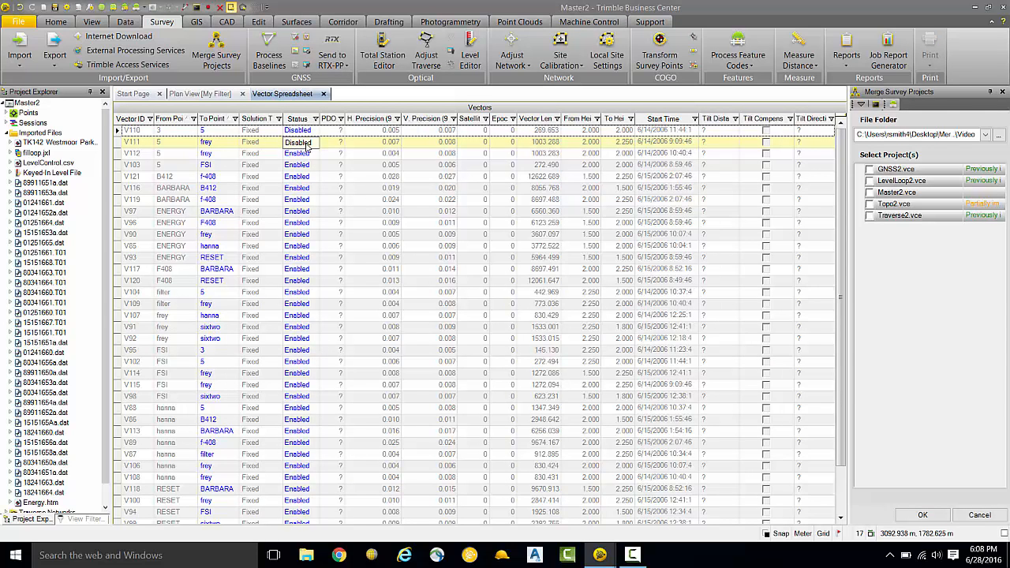
{"action": "left_click", "coordinate": [307, 52]}
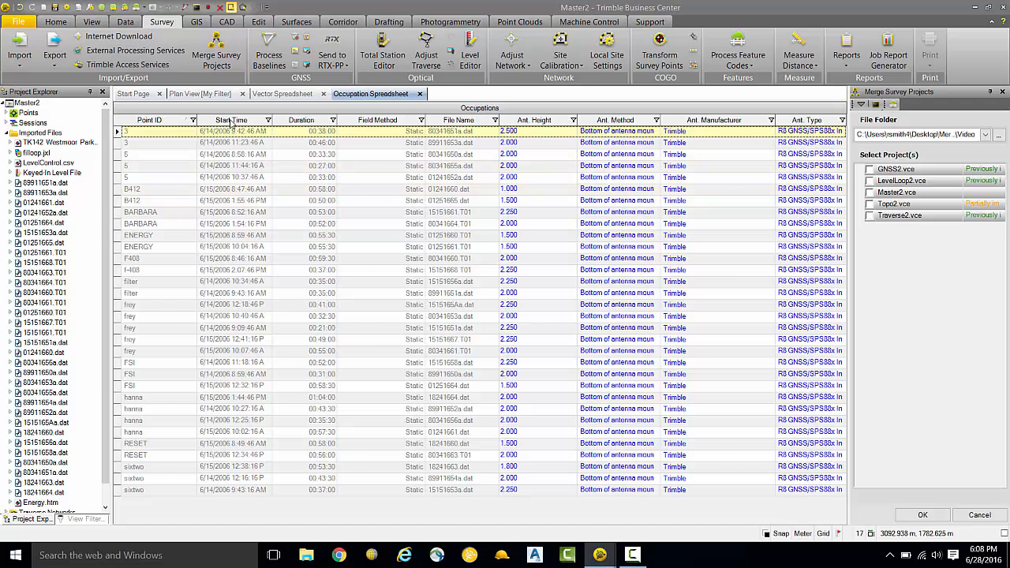
{"action": "left_click", "coordinate": [202, 94]}
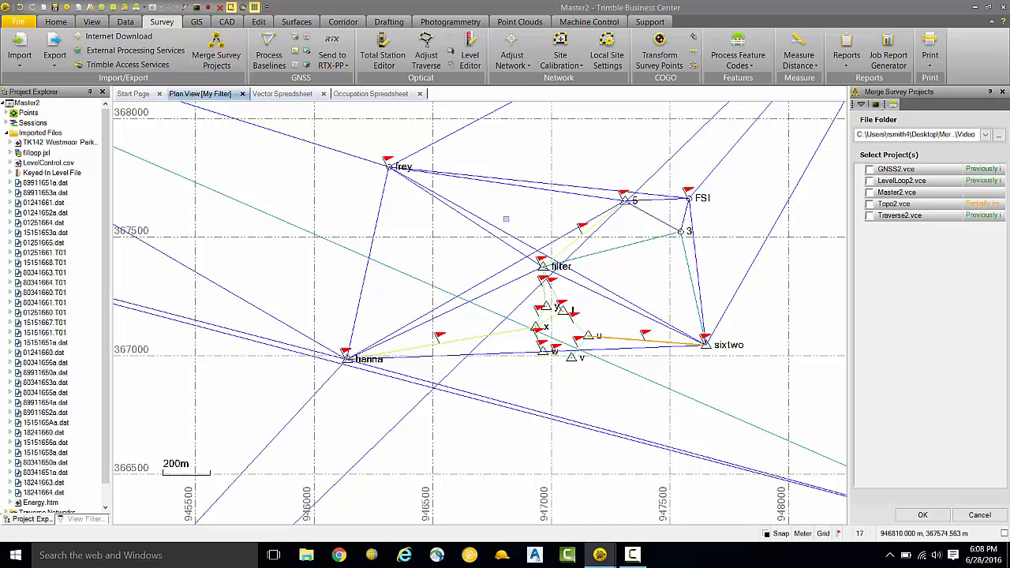
Step: Merge Topo2.vce into the master project
{"action": "left_click", "coordinate": [870, 204]}
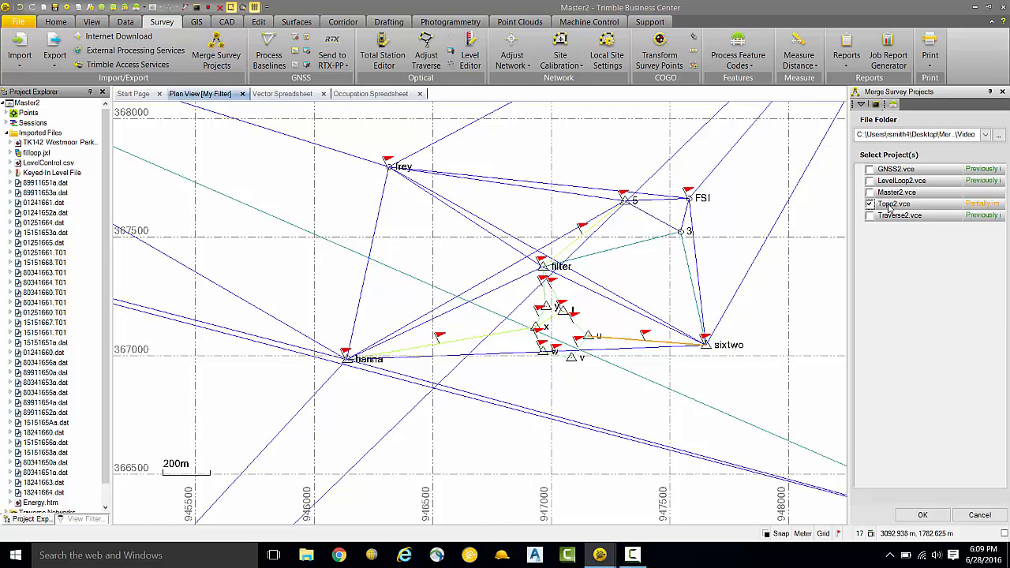
{"action": "left_click", "coordinate": [921, 515]}
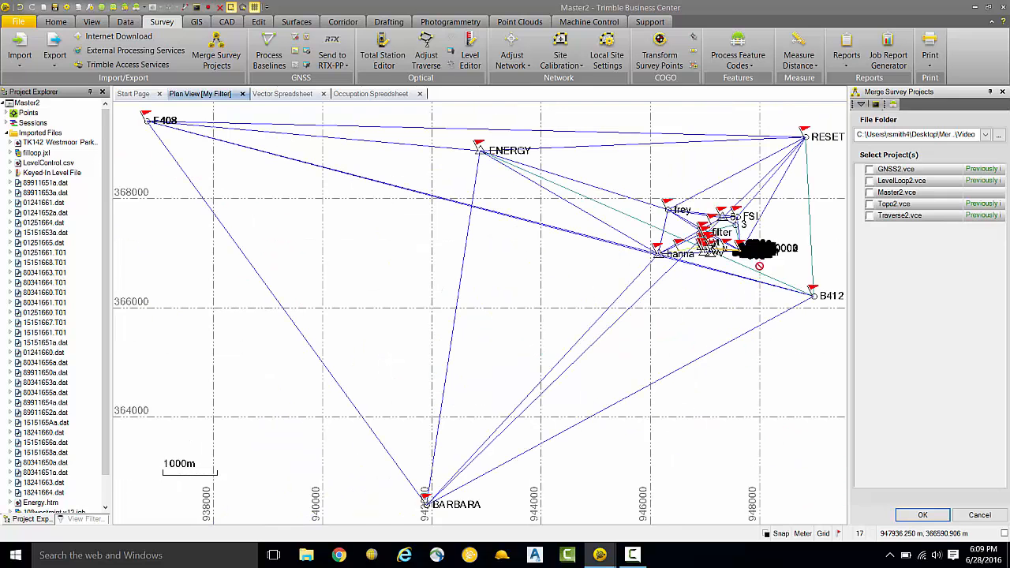
Step: Close the Merge Survey Projects command and examine the merged Topo2 points around sixtwo in the Plan View
{"action": "left_click_drag", "start_coordinate": [760, 307], "coordinate": [660, 373]}
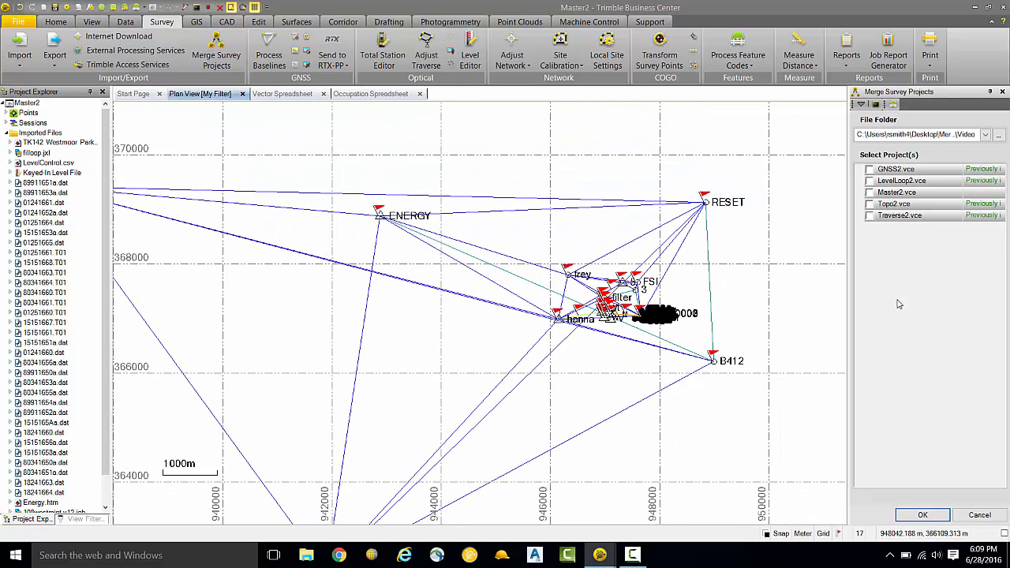
{"action": "left_click", "coordinate": [1003, 93]}
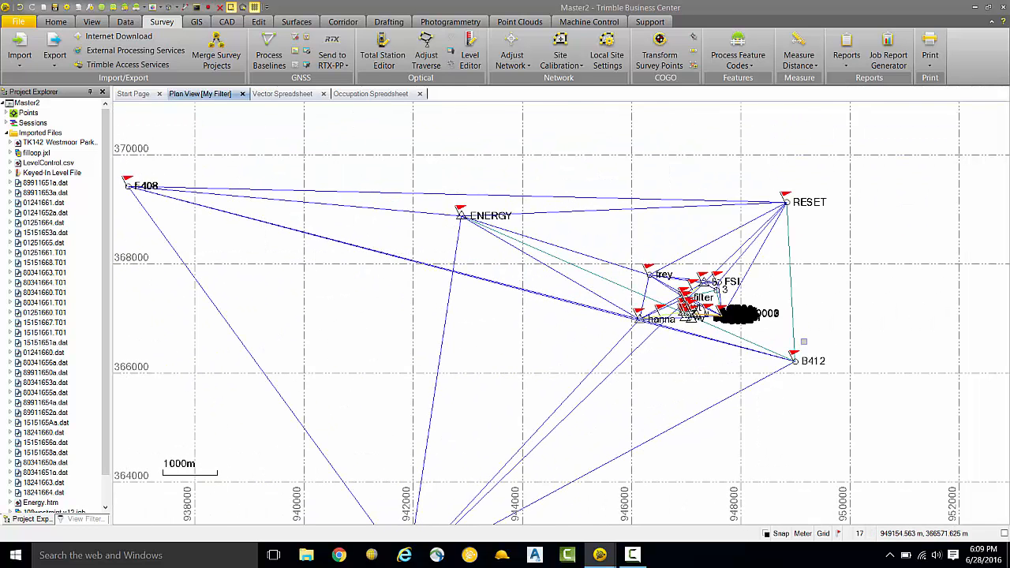
{"action": "scroll", "coordinate": [736, 319], "scroll_direction": "up", "scroll_amount": 10}
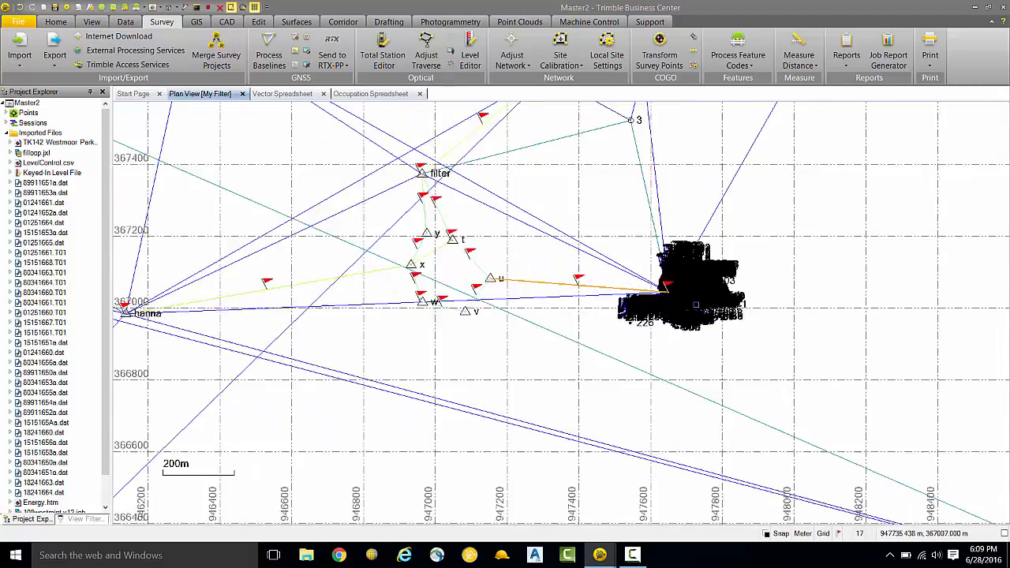
{"action": "scroll", "coordinate": [684, 286], "scroll_direction": "up", "scroll_amount": 6}
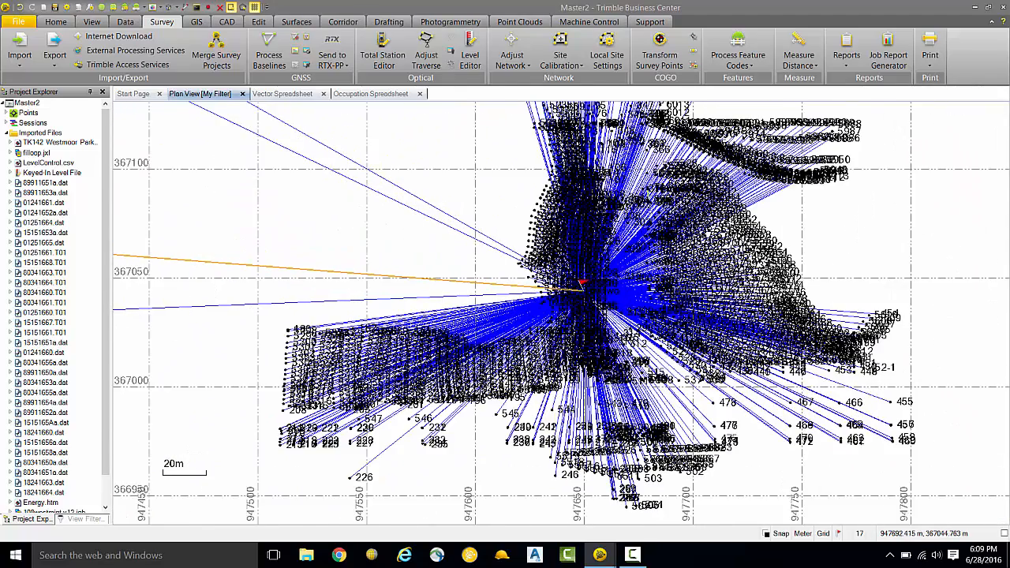
{"action": "scroll", "coordinate": [684, 335], "scroll_direction": "down", "scroll_amount": 1}
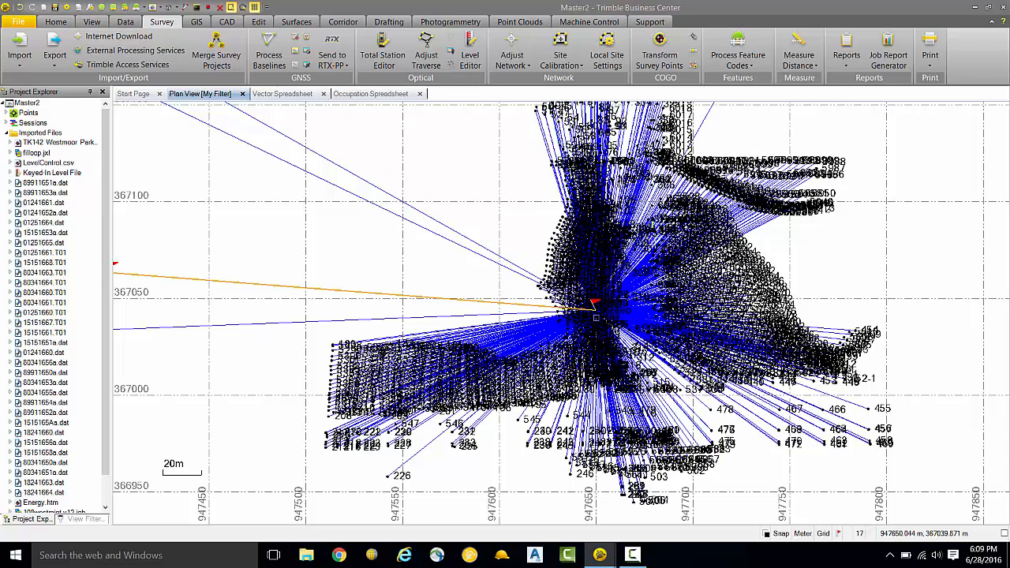
Step: Try to process the feature codes of the 108westmint v12 job source
{"action": "left_click", "coordinate": [738, 55]}
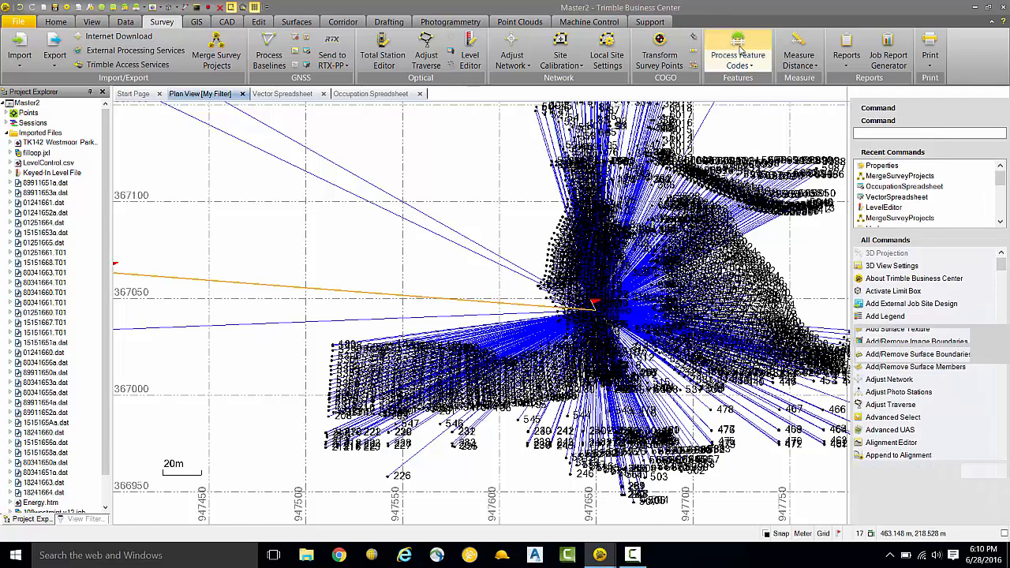
{"action": "left_click", "coordinate": [868, 144]}
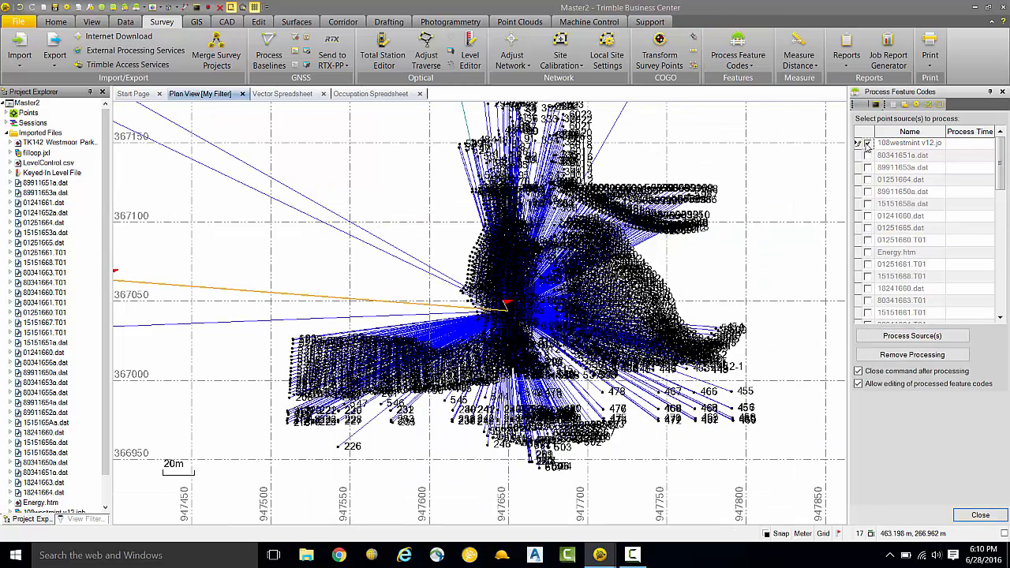
{"action": "left_click", "coordinate": [920, 337]}
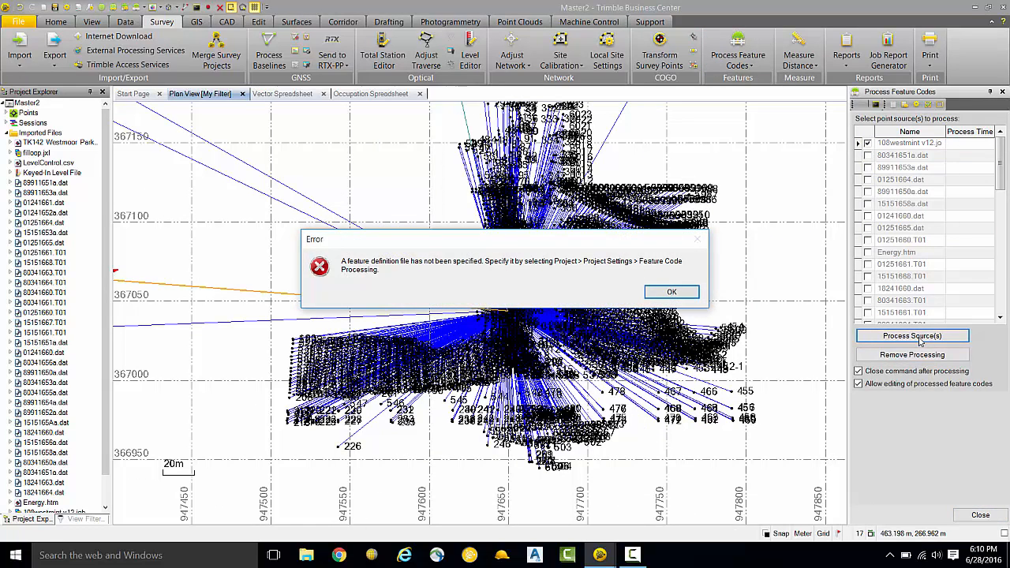
{"action": "left_click", "coordinate": [672, 292]}
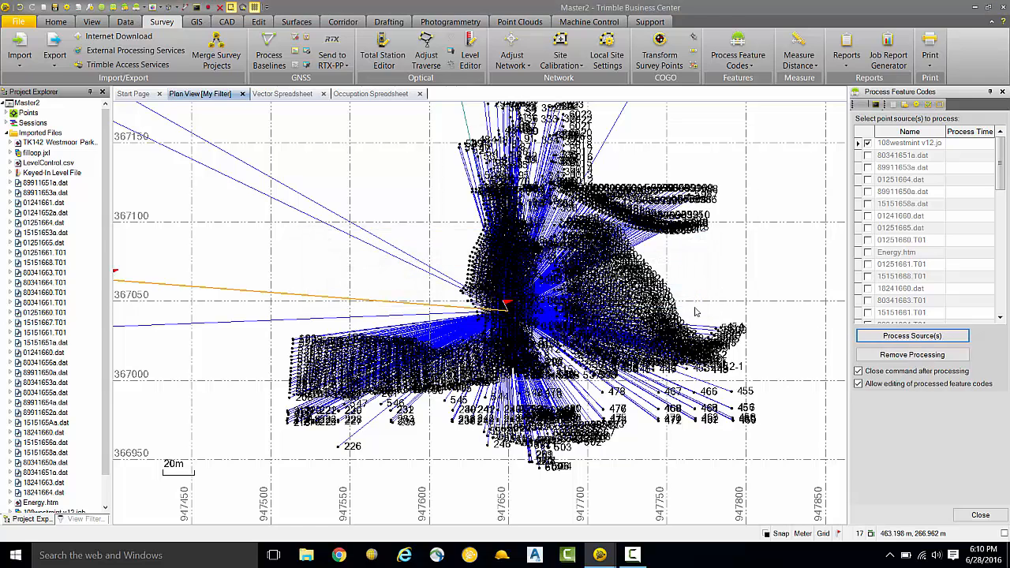
Step: Set GlobalFeatures.fxl as the project's feature definition file and process the feature codes of the 108westmint v12 source
{"action": "left_click", "coordinate": [744, 205]}
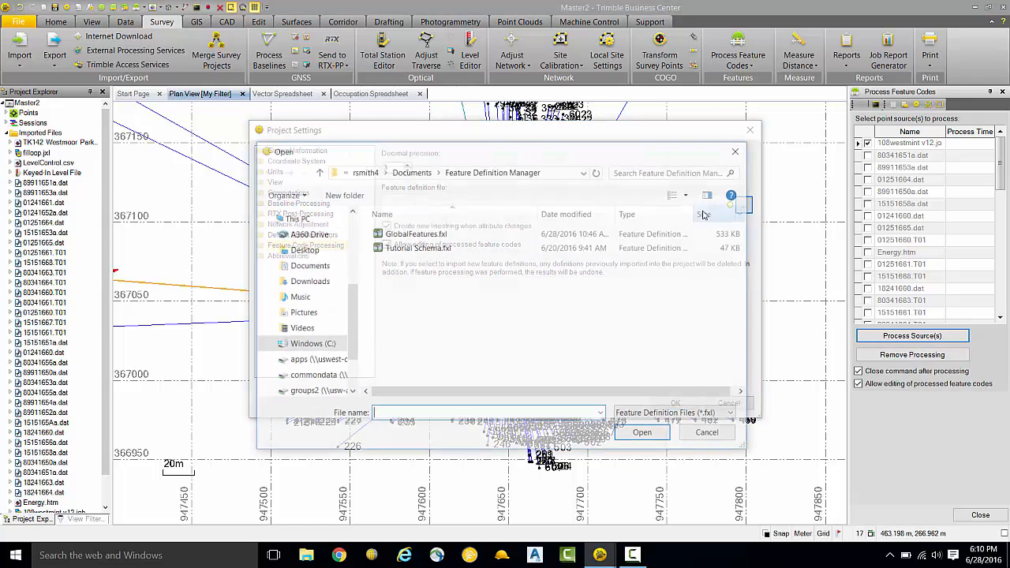
{"action": "double_click", "coordinate": [442, 240]}
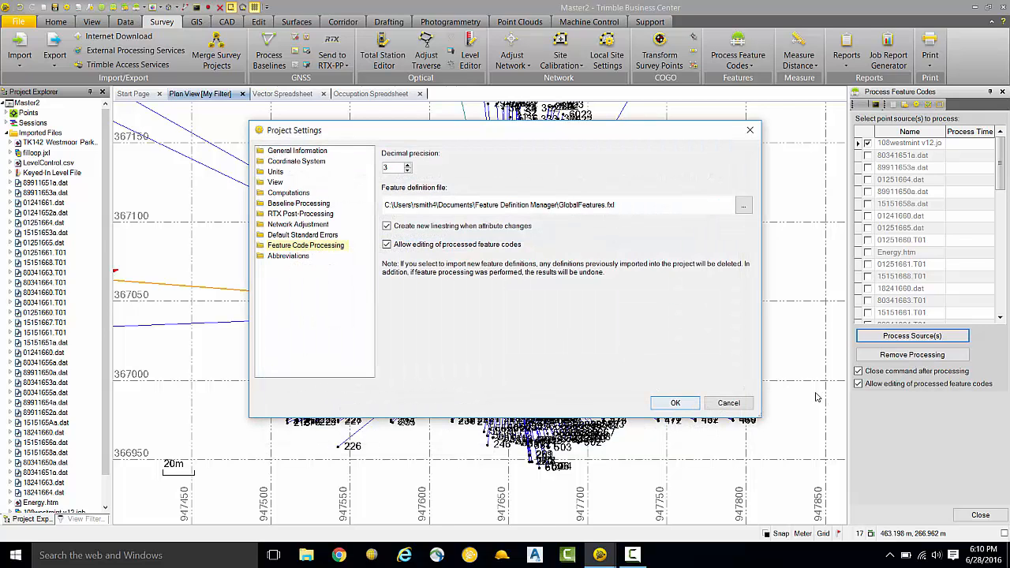
{"action": "left_click", "coordinate": [685, 403]}
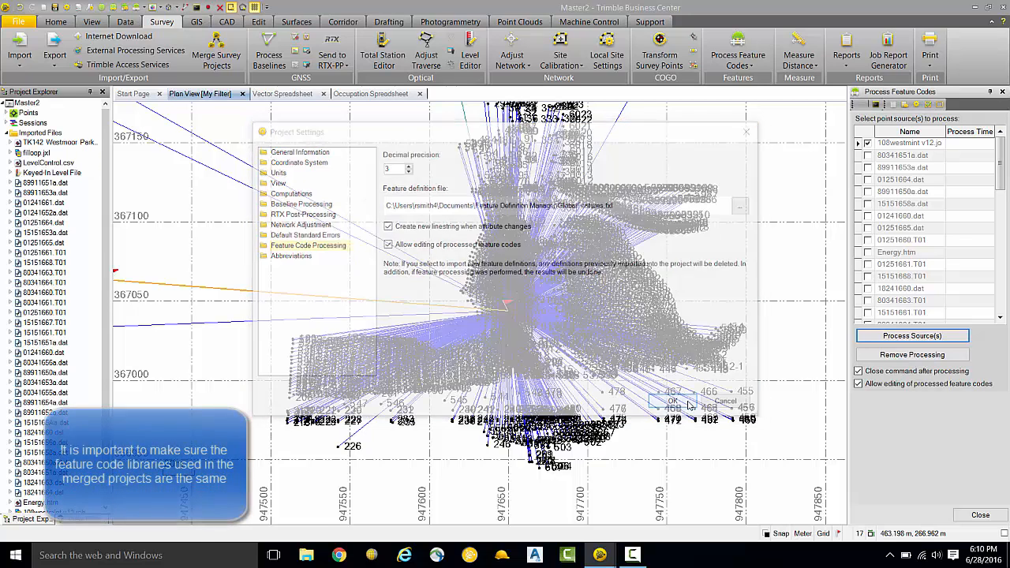
{"action": "left_click", "coordinate": [902, 335]}
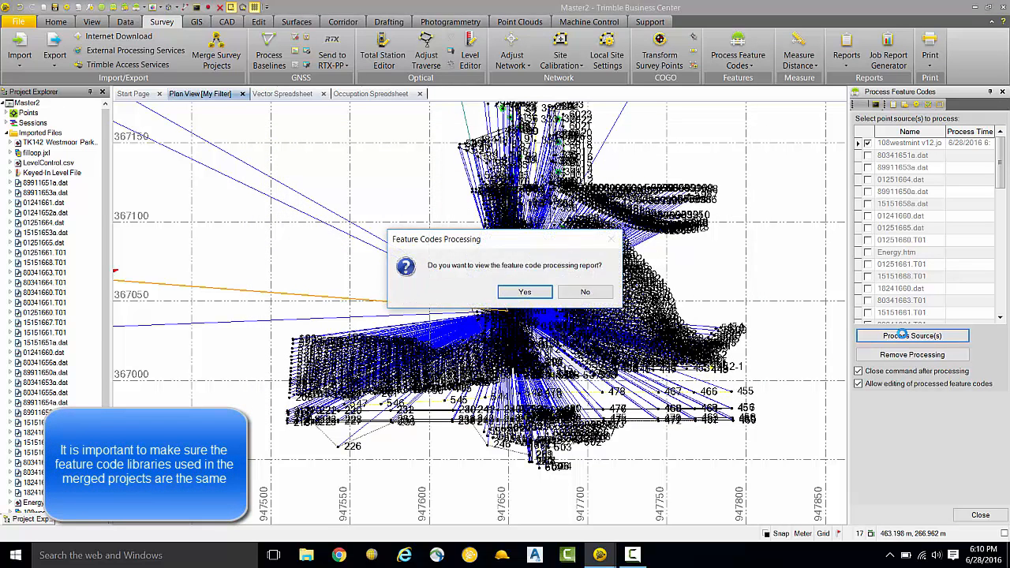
{"action": "left_click", "coordinate": [525, 292]}
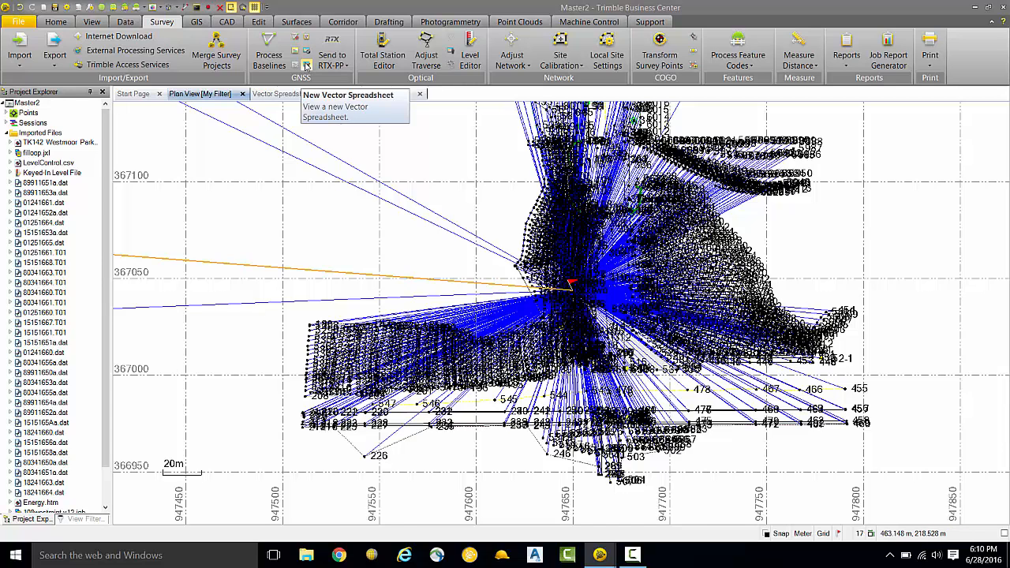
Step: Check the from and to heights of the merged sixtwo vectors in the Vector Spreadsheet
{"action": "left_click", "coordinate": [307, 65]}
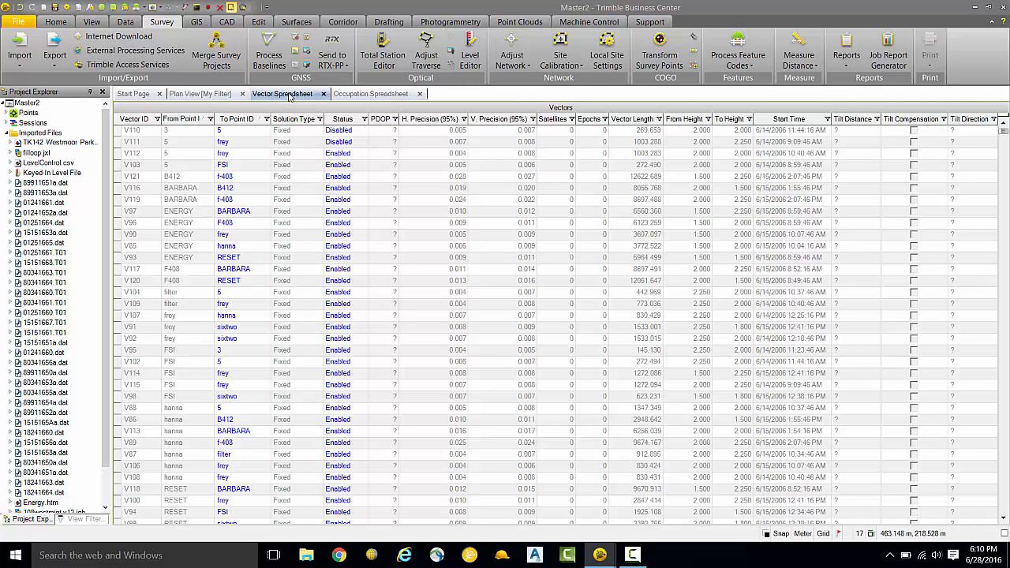
{"action": "scroll", "coordinate": [297, 269], "scroll_direction": "down", "scroll_amount": 15}
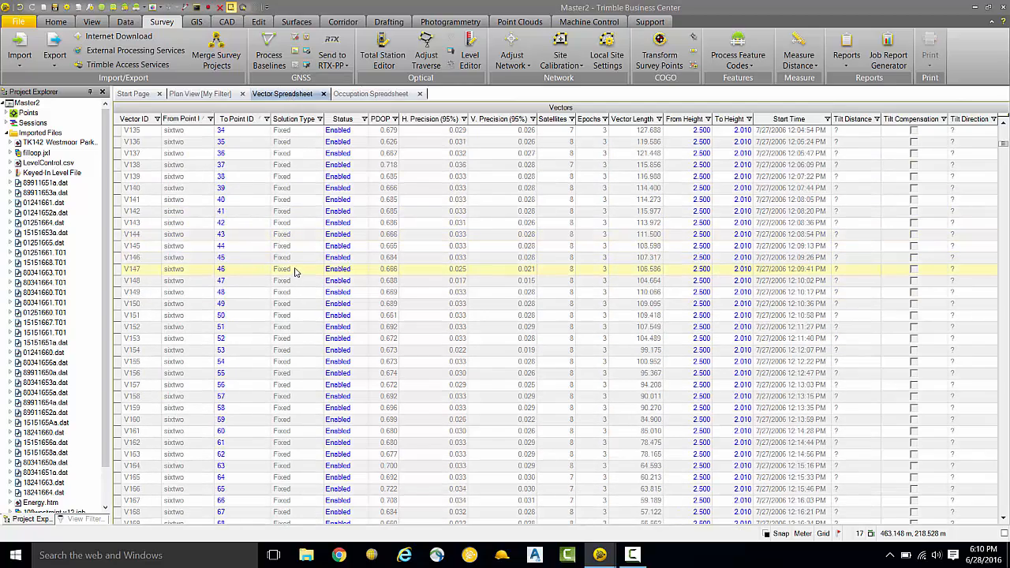
{"action": "scroll", "coordinate": [290, 270], "scroll_direction": "up", "scroll_amount": 4}
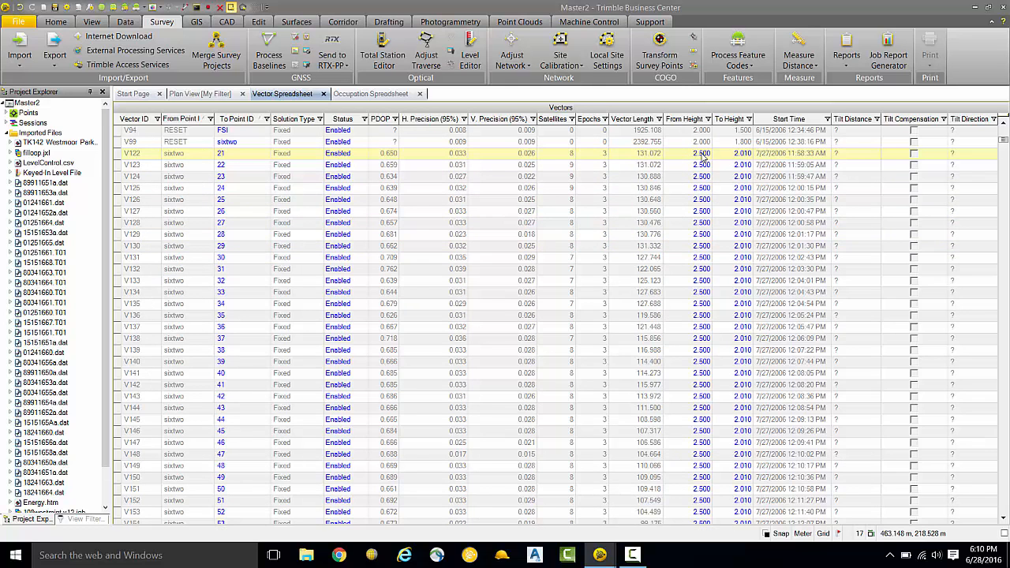
Step: Select point 452-1 in the Plan View and open its properties to check the point ID and feature code
{"action": "left_click", "coordinate": [198, 98]}
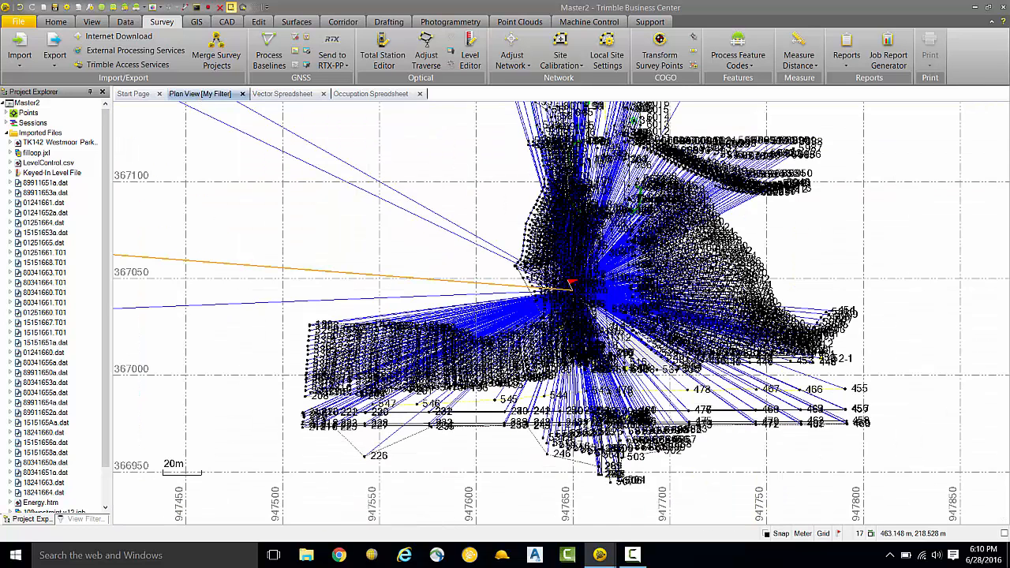
{"action": "left_click_drag", "start_coordinate": [719, 293], "coordinate": [518, 258]}
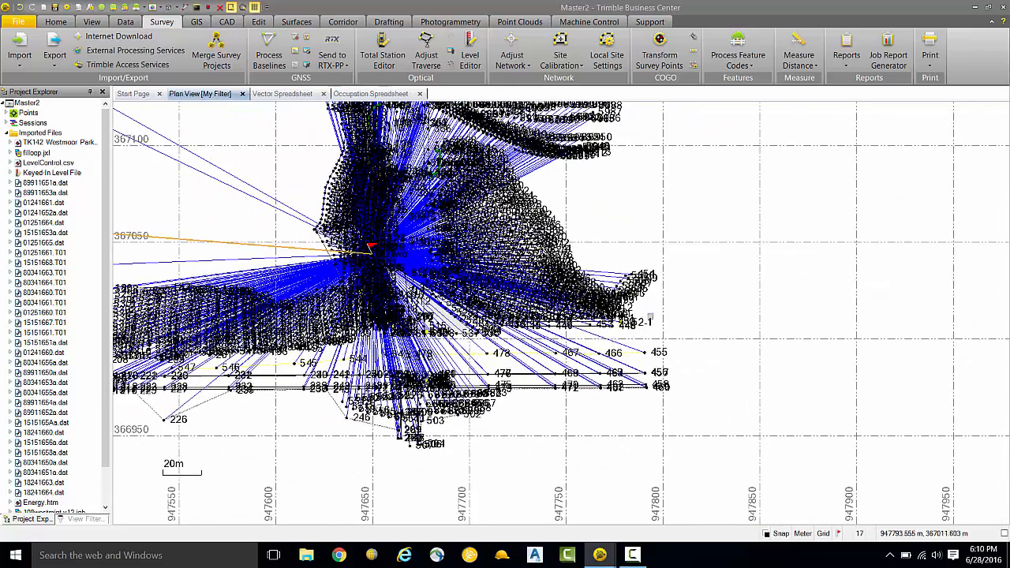
{"action": "scroll", "coordinate": [655, 328], "scroll_direction": "up", "scroll_amount": 1}
{"action": "scroll", "coordinate": [636, 322], "scroll_direction": "up", "scroll_amount": 3}
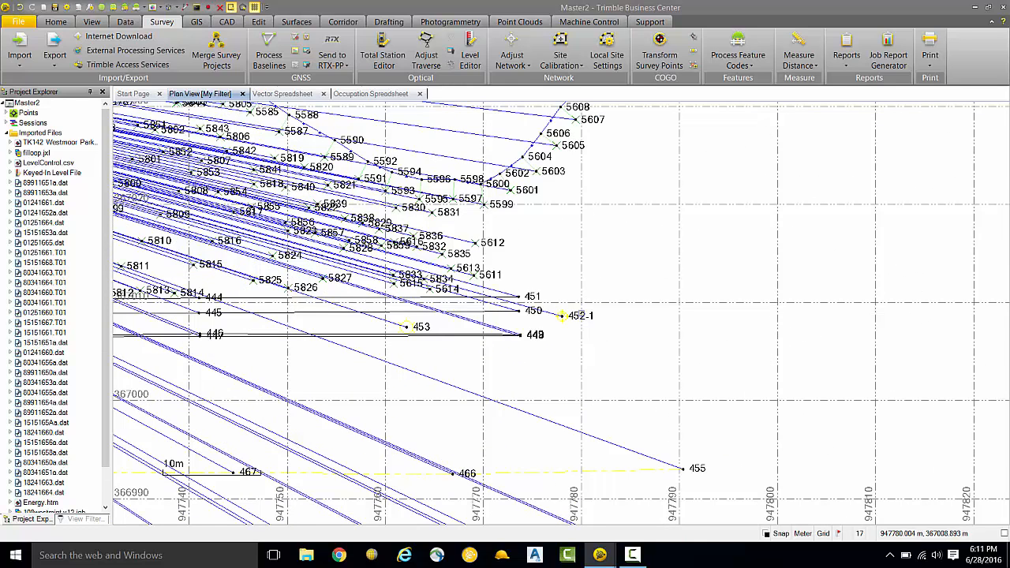
{"action": "left_click", "coordinate": [575, 318]}
{"action": "right_click", "coordinate": [576, 317]}
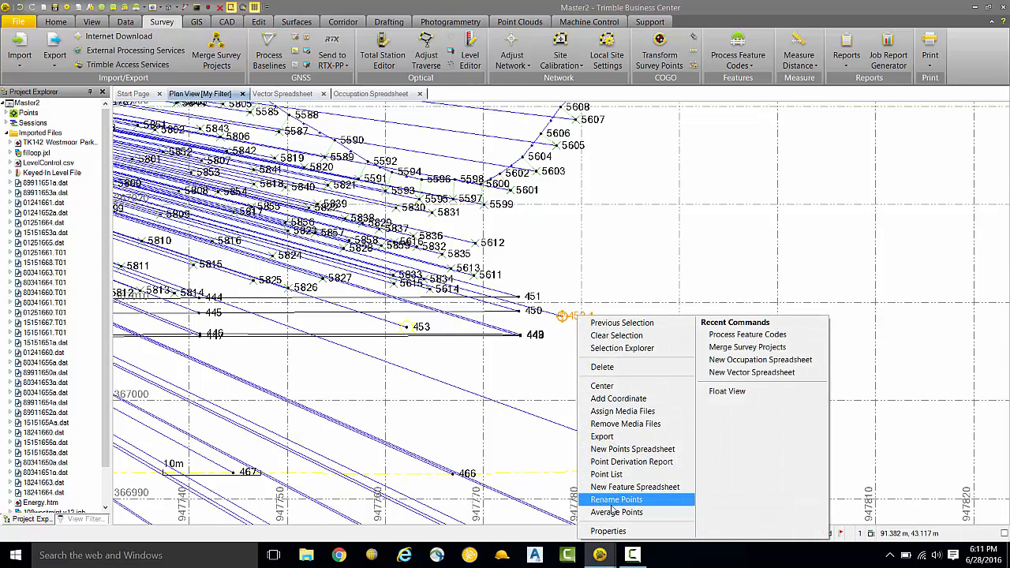
{"action": "left_click", "coordinate": [612, 502]}
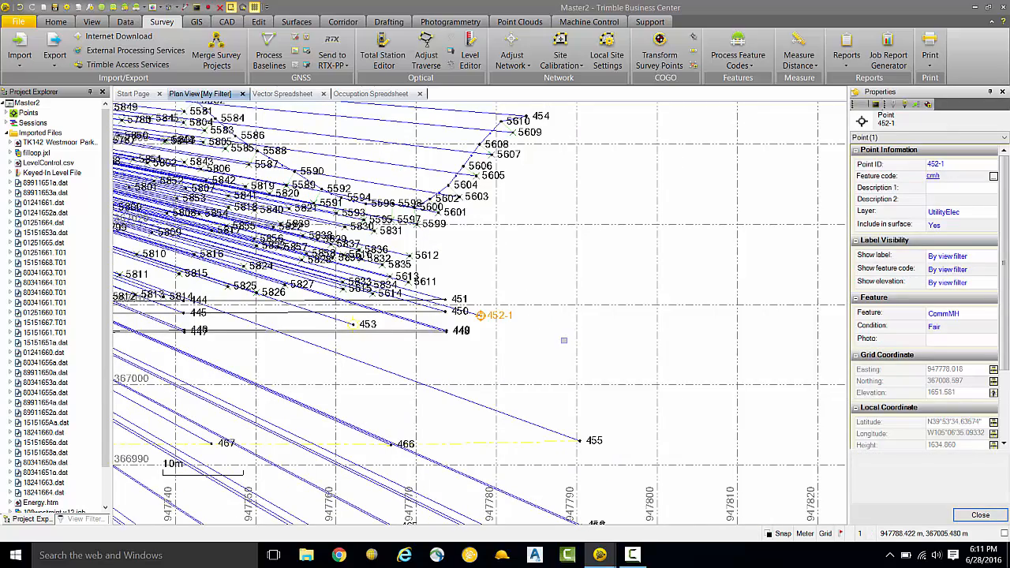
Step: Select the fieldcheck (filloop.jxl) traverse in the Plan View, review its adjustment and station properties, and clear the selection
{"action": "scroll", "coordinate": [564, 341], "scroll_direction": "down", "scroll_amount": 4}
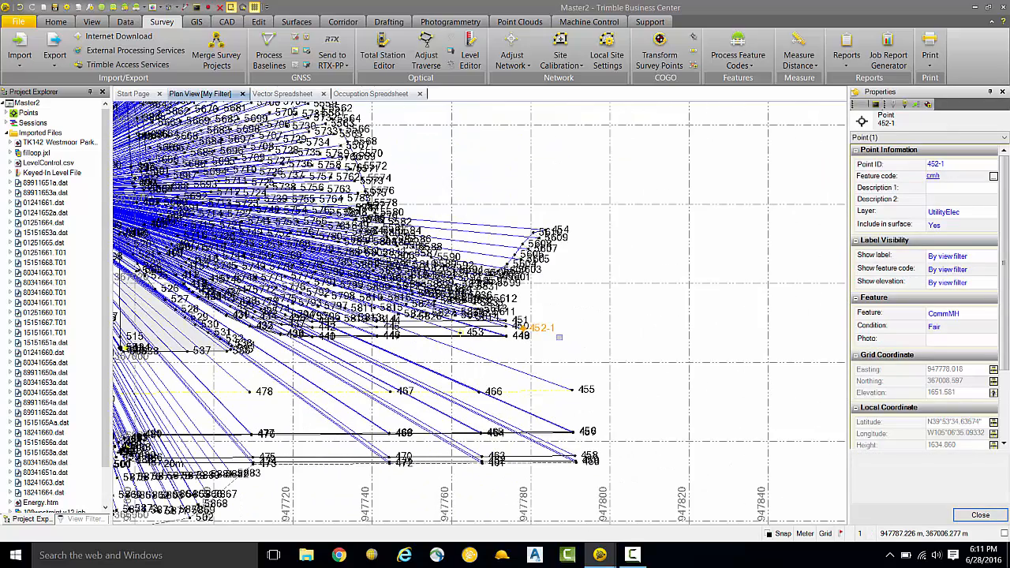
{"action": "left_click_drag", "start_coordinate": [492, 339], "coordinate": [684, 344]}
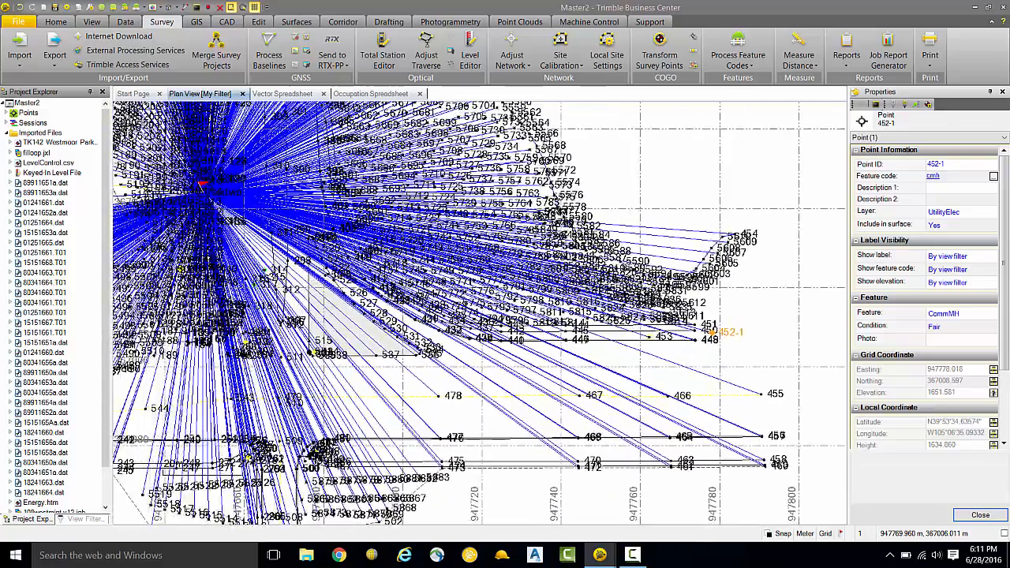
{"action": "scroll", "coordinate": [374, 324], "scroll_direction": "down", "scroll_amount": 4}
{"action": "left_click_drag", "start_coordinate": [289, 279], "coordinate": [639, 360]}
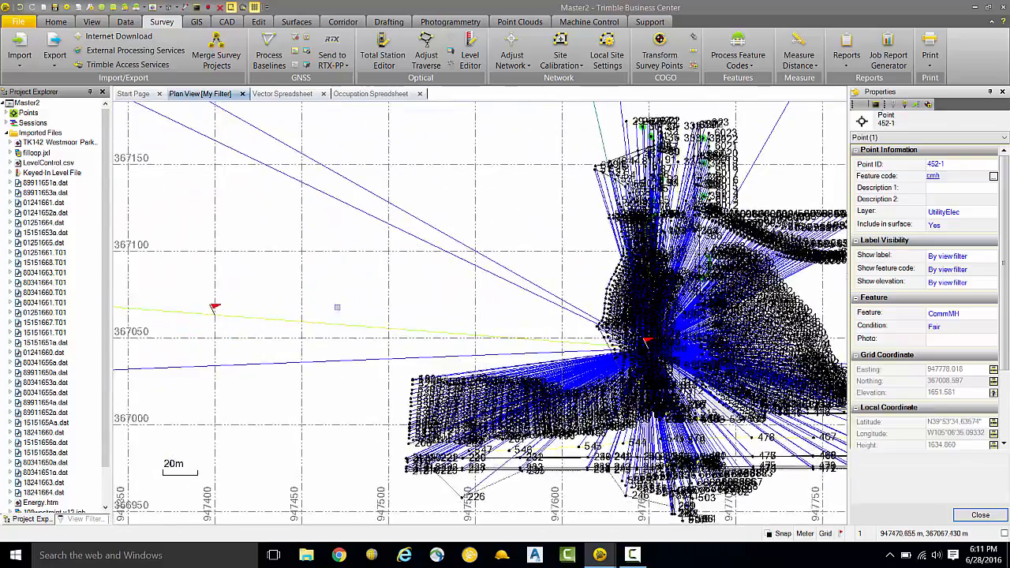
{"action": "left_click_drag", "start_coordinate": [319, 303], "coordinate": [510, 298]}
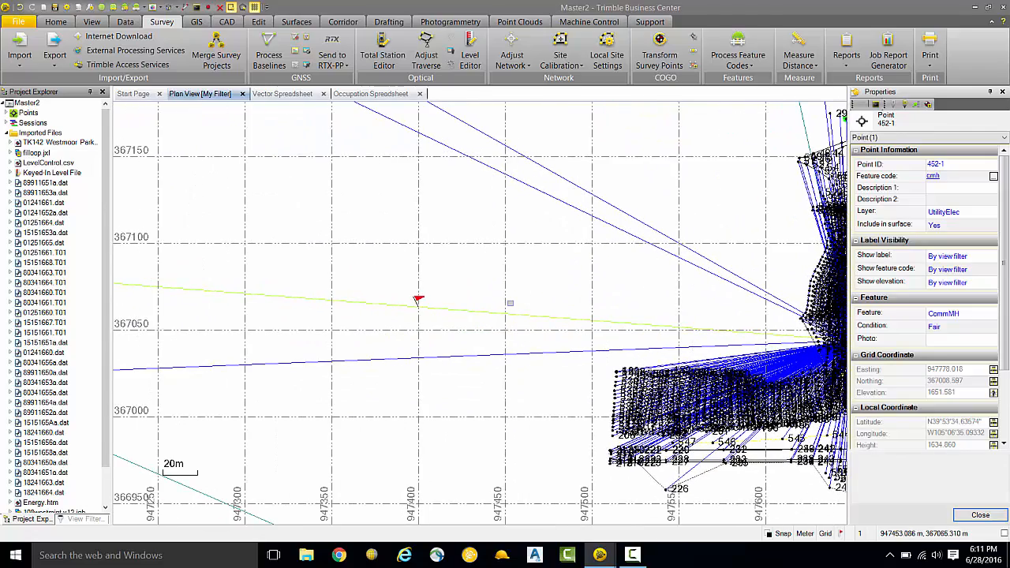
{"action": "scroll", "coordinate": [420, 210], "scroll_direction": "down", "scroll_amount": 8}
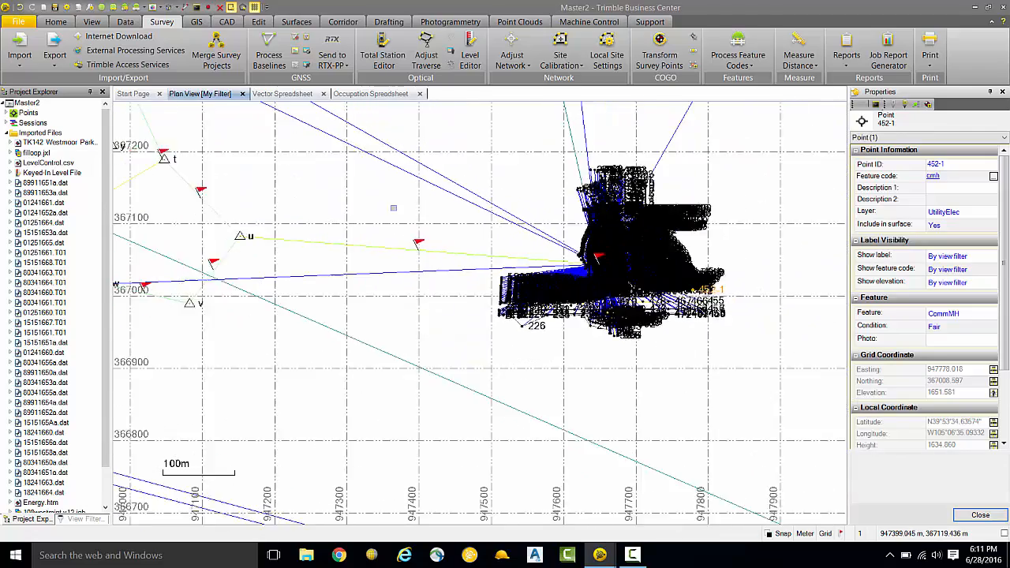
{"action": "left_click_drag", "start_coordinate": [344, 209], "coordinate": [511, 263]}
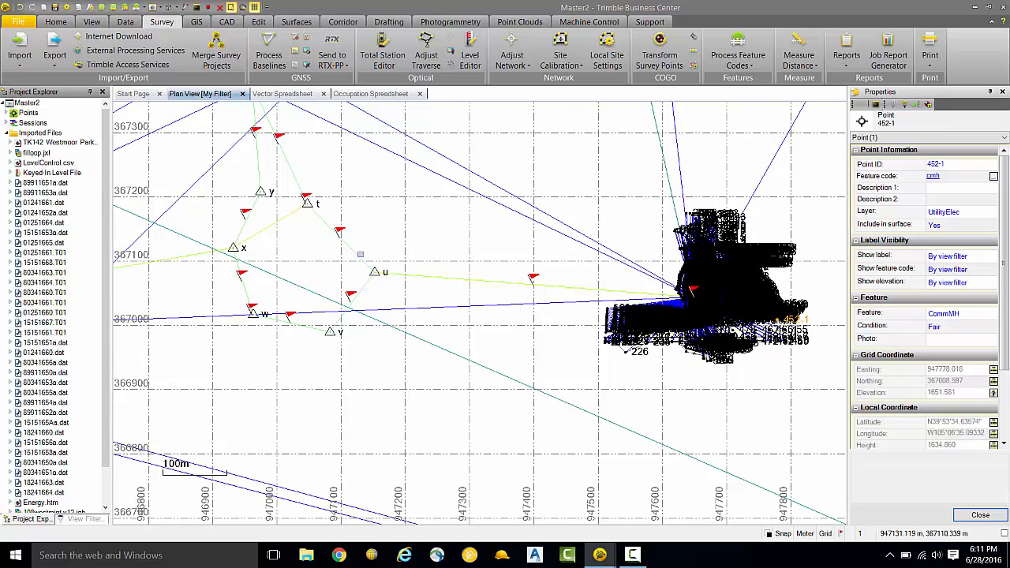
{"action": "right_click", "coordinate": [359, 258]}
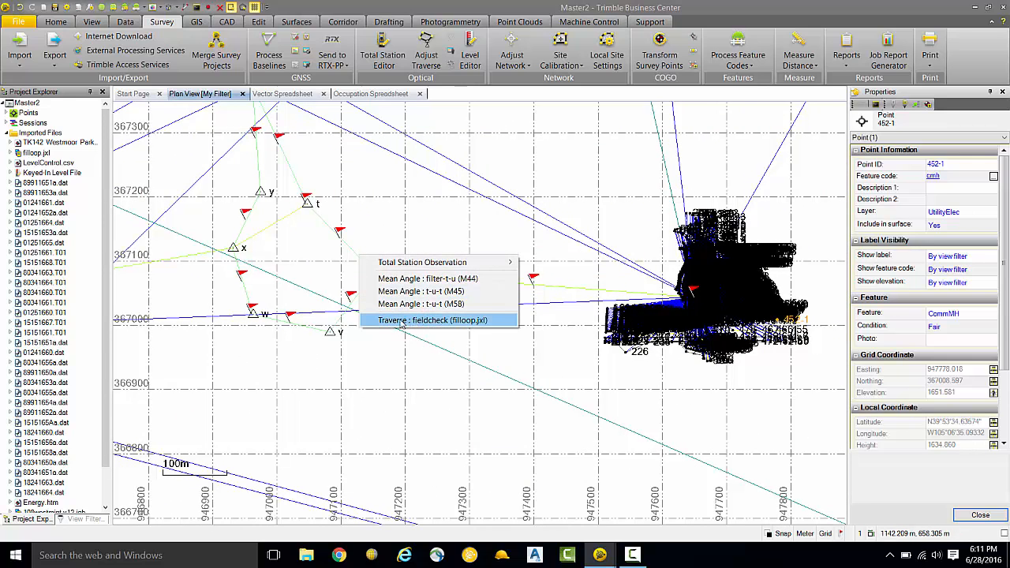
{"action": "left_click", "coordinate": [437, 322]}
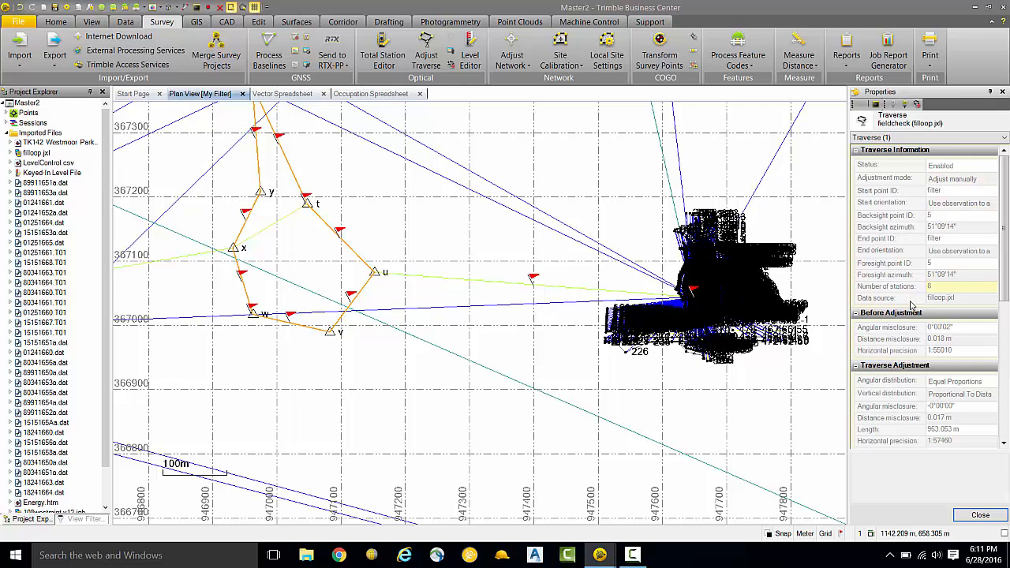
{"action": "scroll", "coordinate": [903, 341], "scroll_direction": "down", "scroll_amount": 3}
{"action": "scroll", "coordinate": [902, 342], "scroll_direction": "down", "scroll_amount": 2}
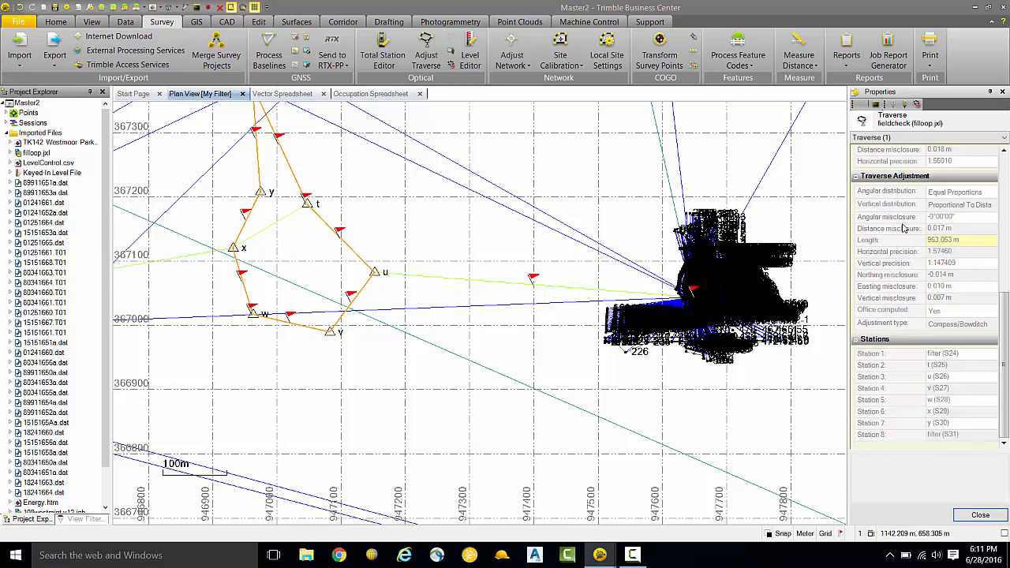
{"action": "scroll", "coordinate": [904, 258], "scroll_direction": "up", "scroll_amount": 5}
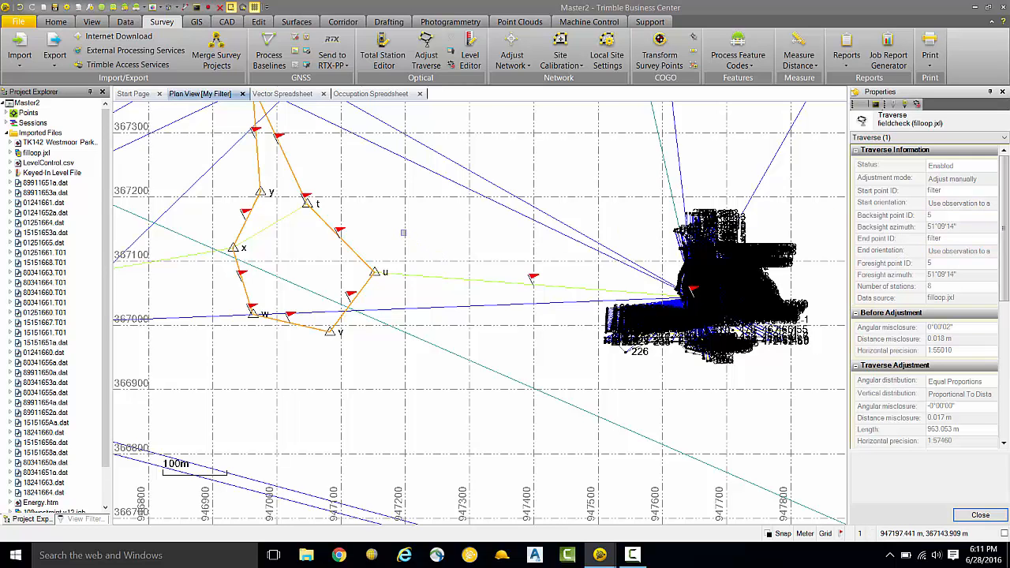
{"action": "key", "text": "Escape"}
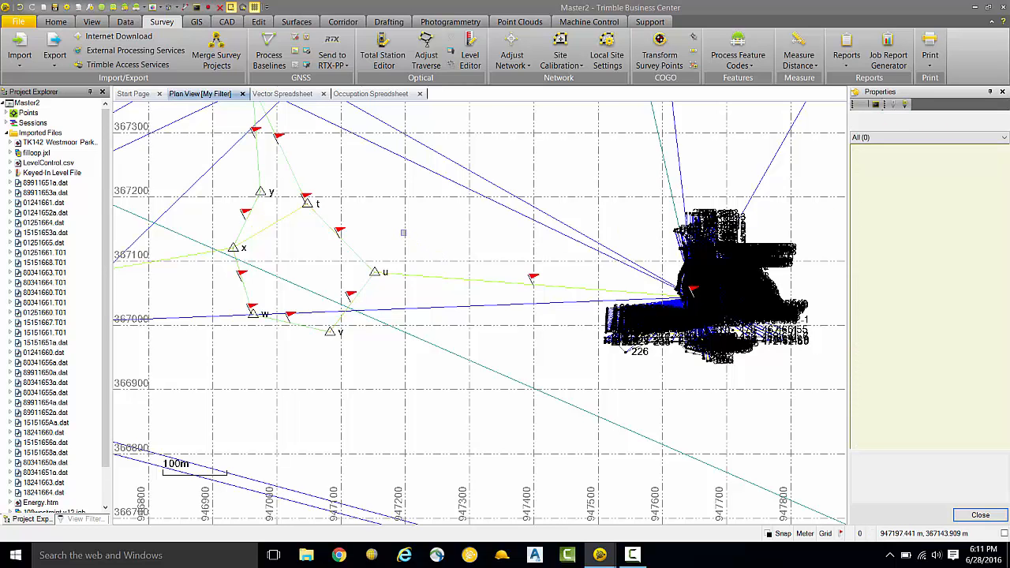
Step: Fix the local coordinates of point 5 in 2D and height, and run the network adjustment
{"action": "left_click", "coordinate": [515, 47]}
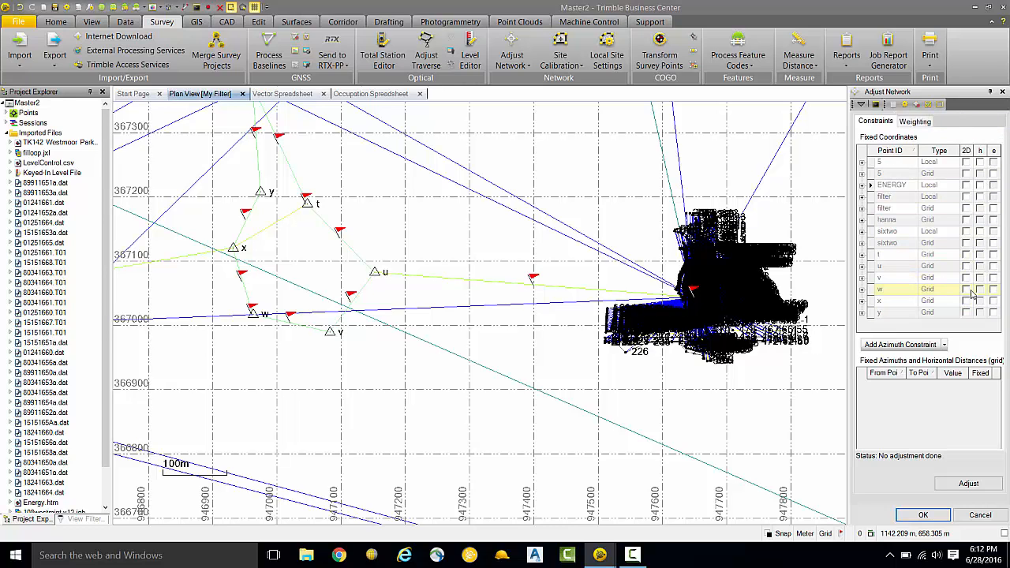
{"action": "left_click", "coordinate": [922, 162]}
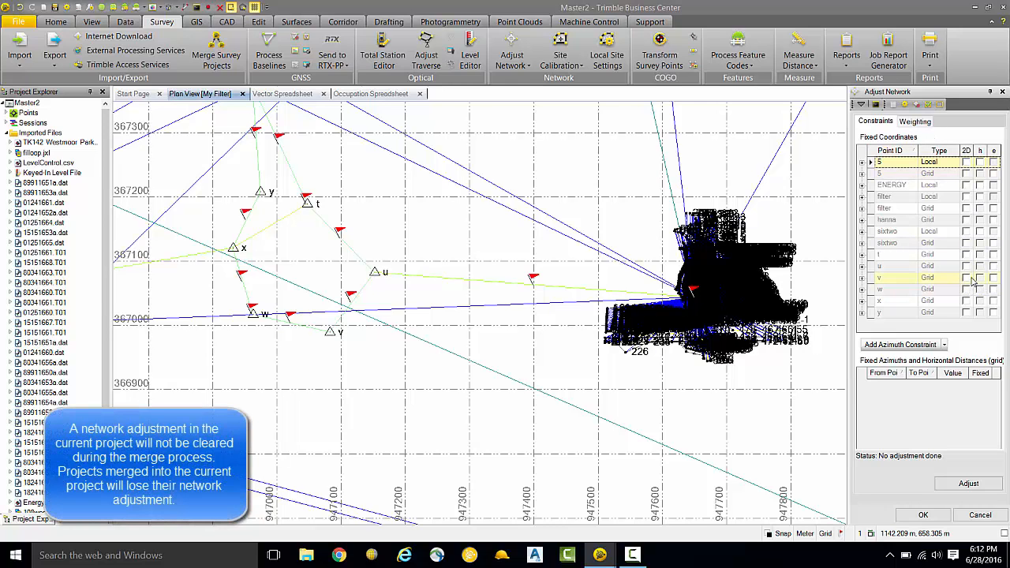
{"action": "left_click", "coordinate": [967, 161]}
{"action": "left_click", "coordinate": [979, 162]}
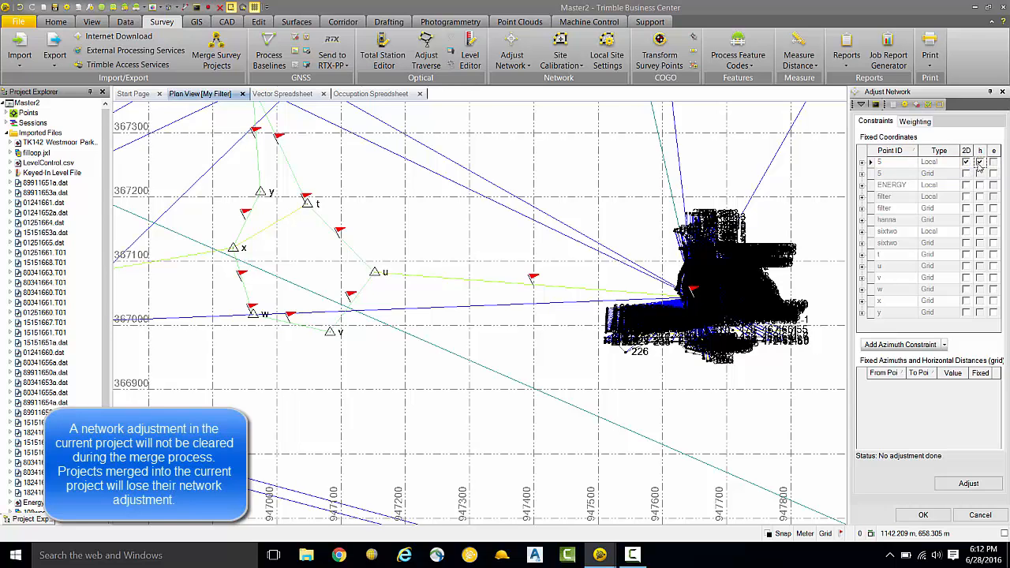
{"action": "left_click", "coordinate": [969, 483]}
{"action": "left_click", "coordinate": [605, 300]}
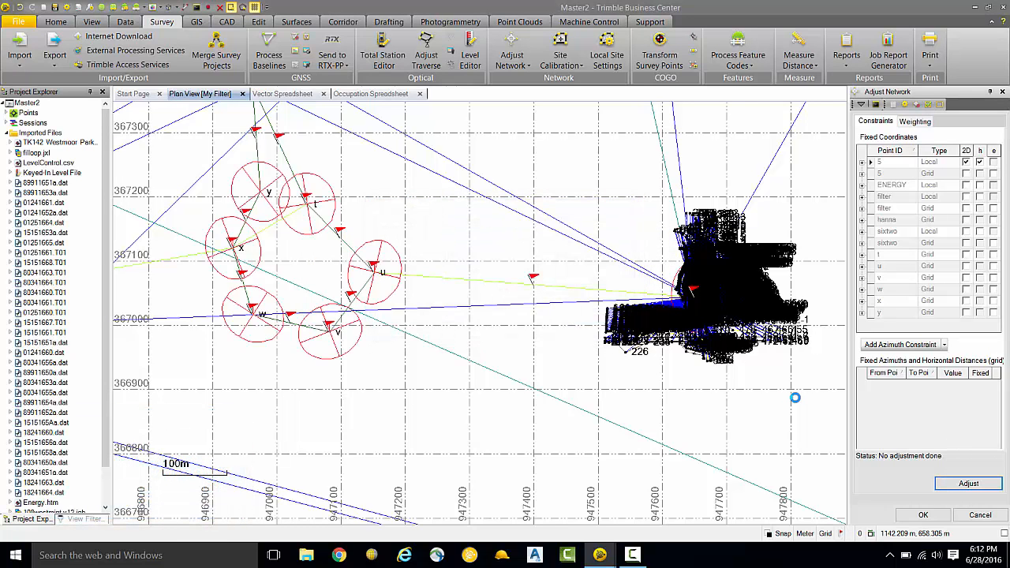
Step: Return to the adjustment constraints and examine the error ellipses across the adjusted network in the Plan View
{"action": "left_click", "coordinate": [875, 121]}
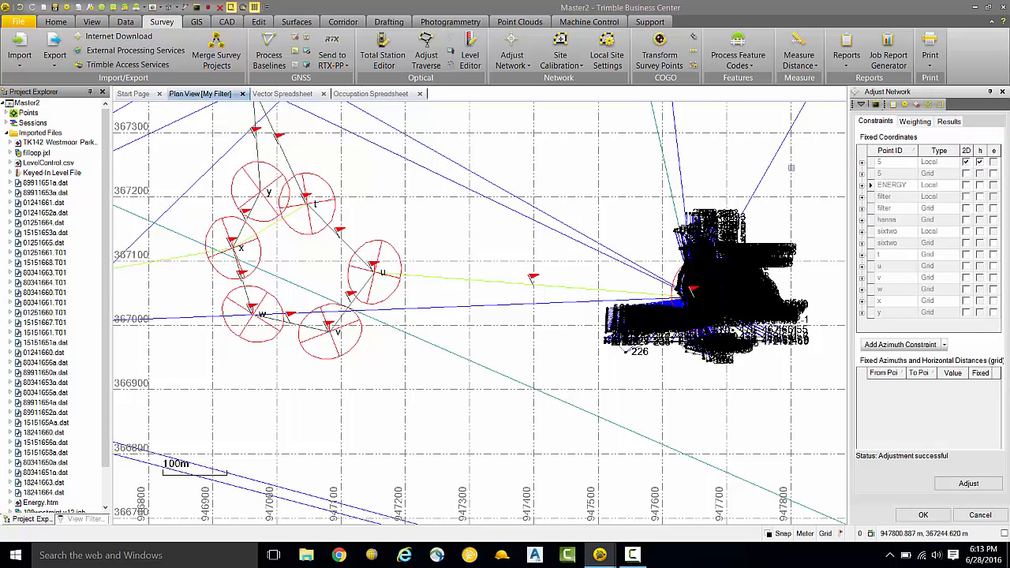
{"action": "scroll", "coordinate": [545, 267], "scroll_direction": "down", "scroll_amount": 2}
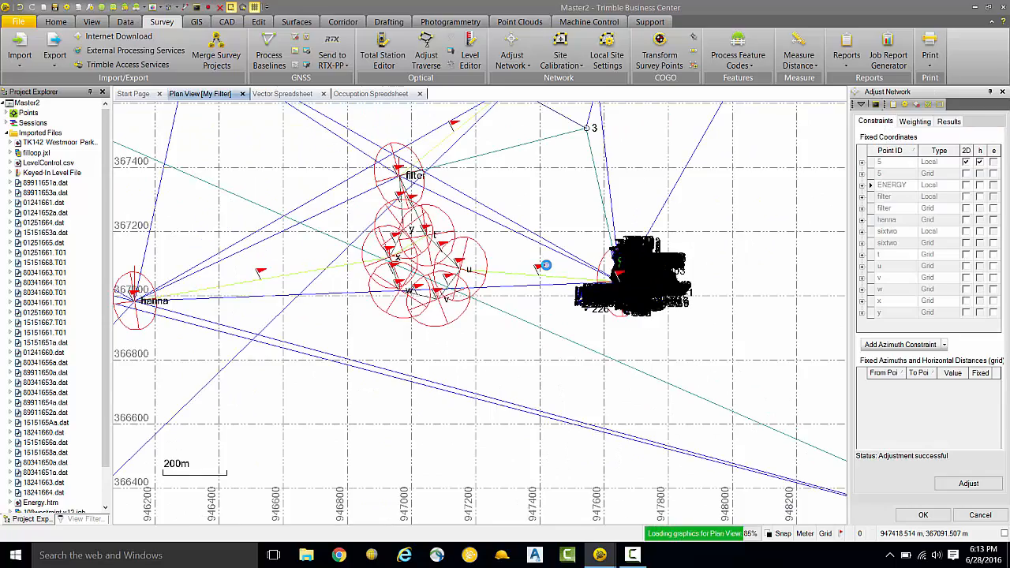
{"action": "left_click_drag", "start_coordinate": [557, 237], "coordinate": [500, 306]}
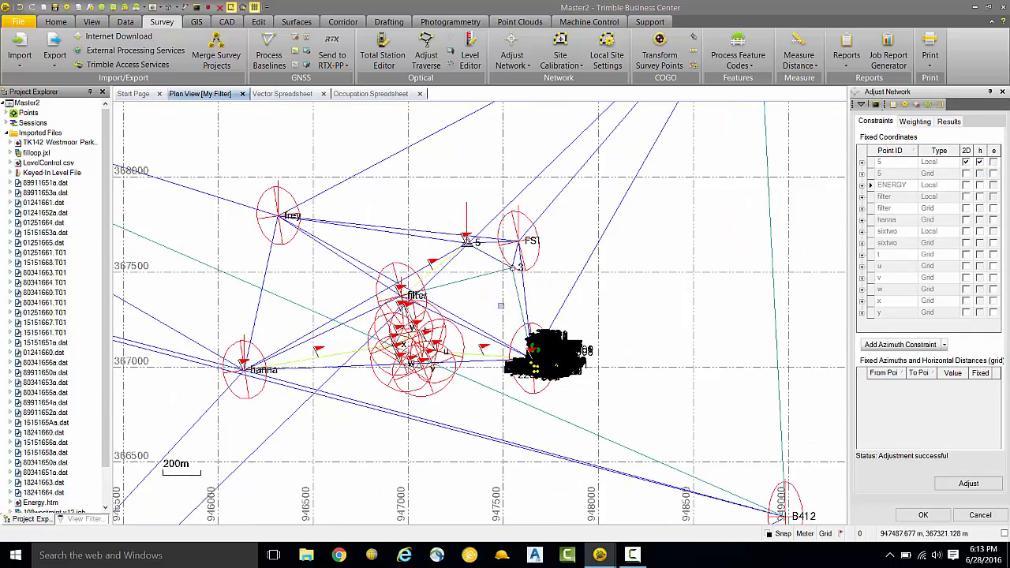